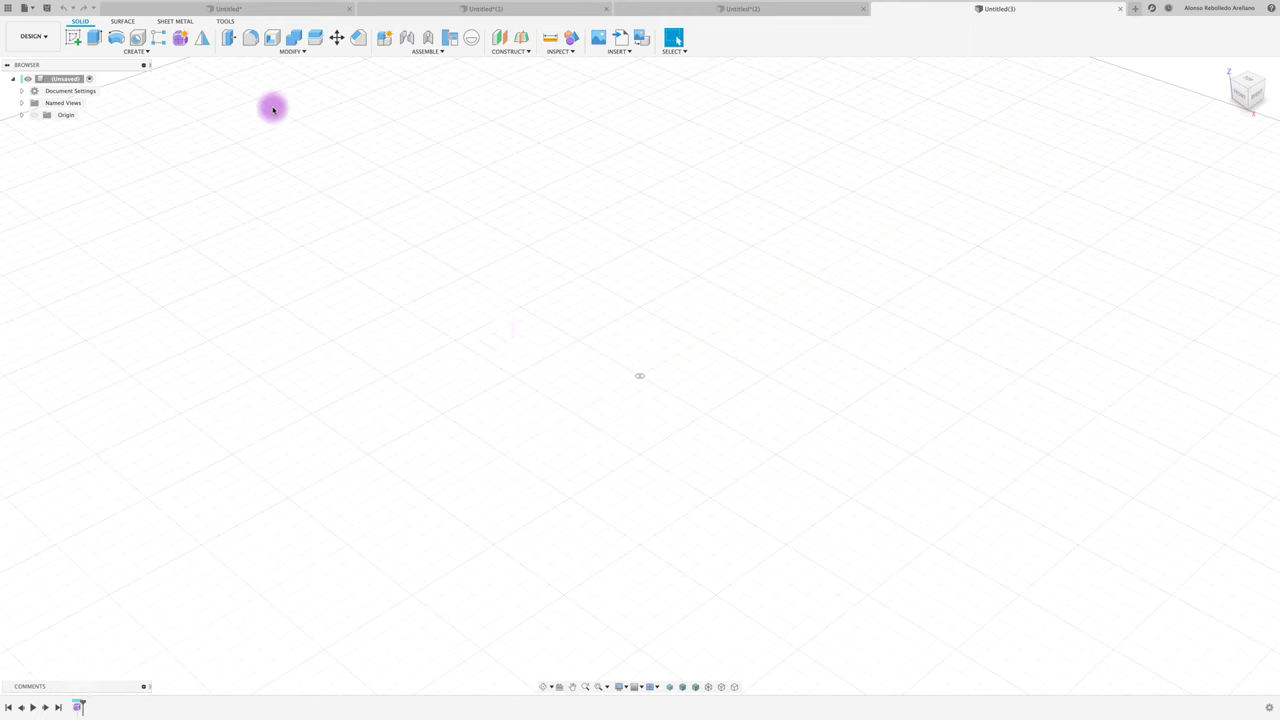
# Step: Start a T-spline cylinder on the ground plane at the origin, 69 mm across and 80 mm tall
pyautogui.click(181, 40)
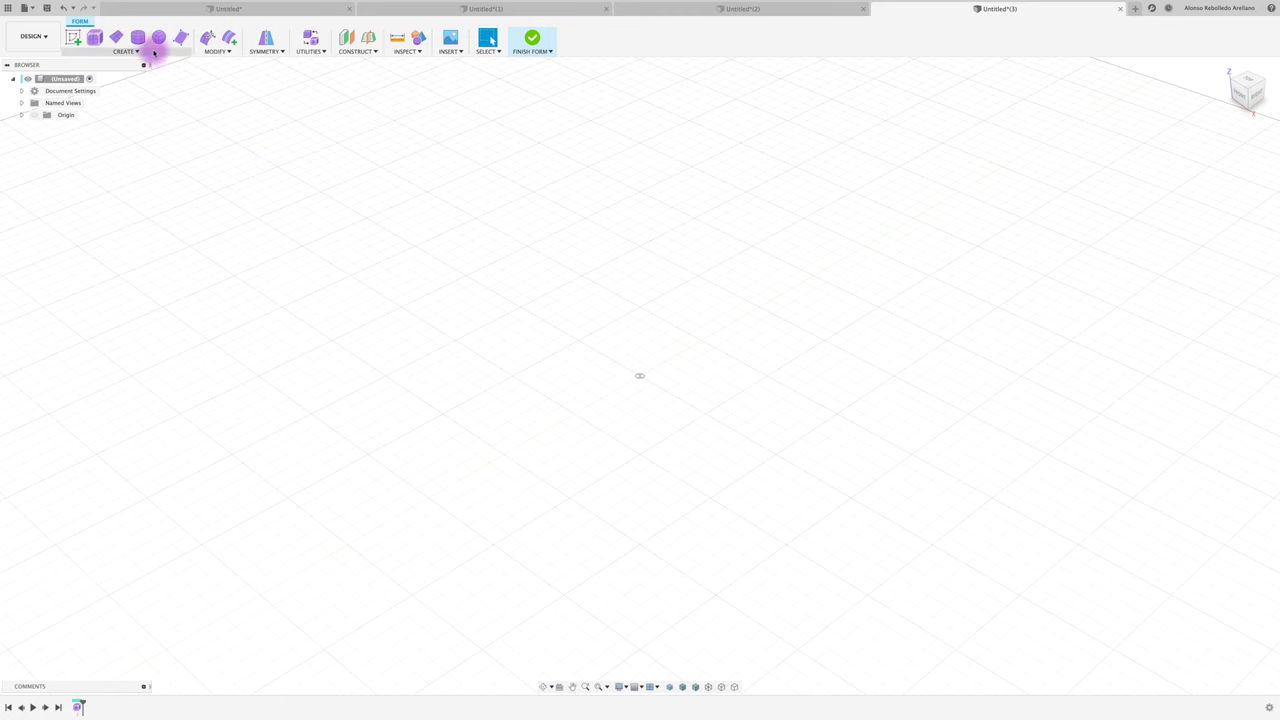
pyautogui.click(139, 39)
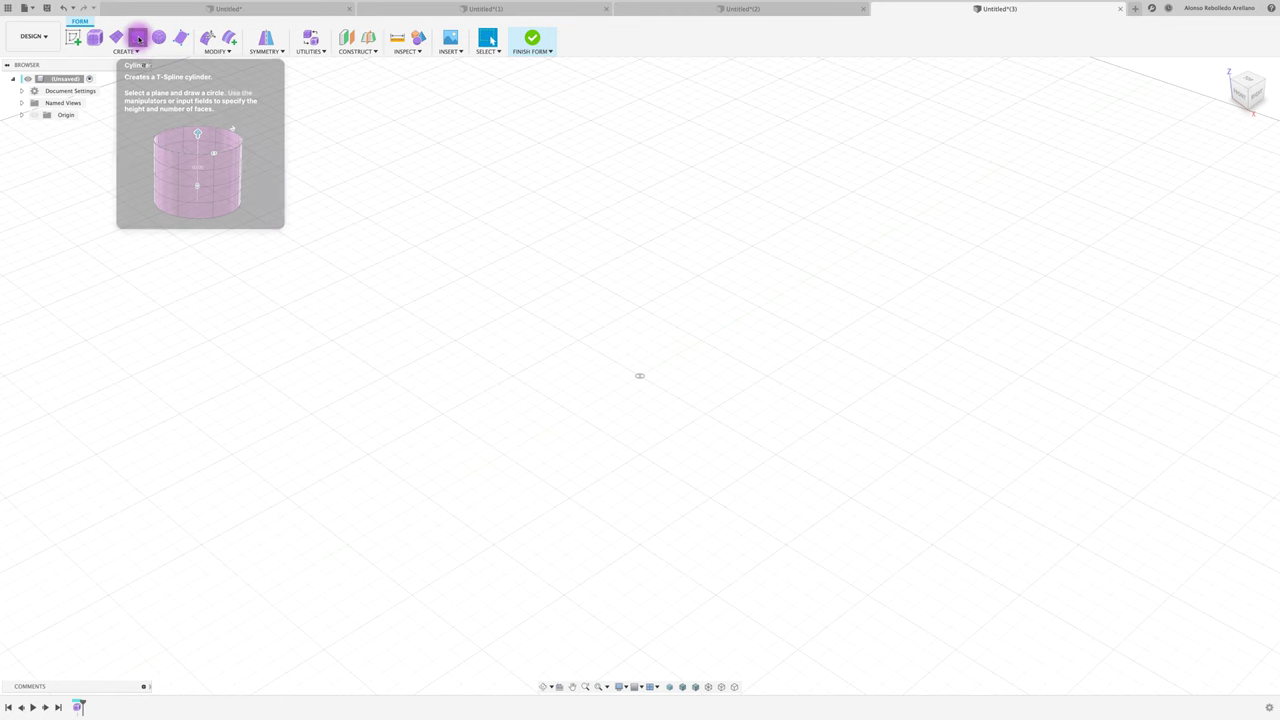
pyautogui.click(686, 378)
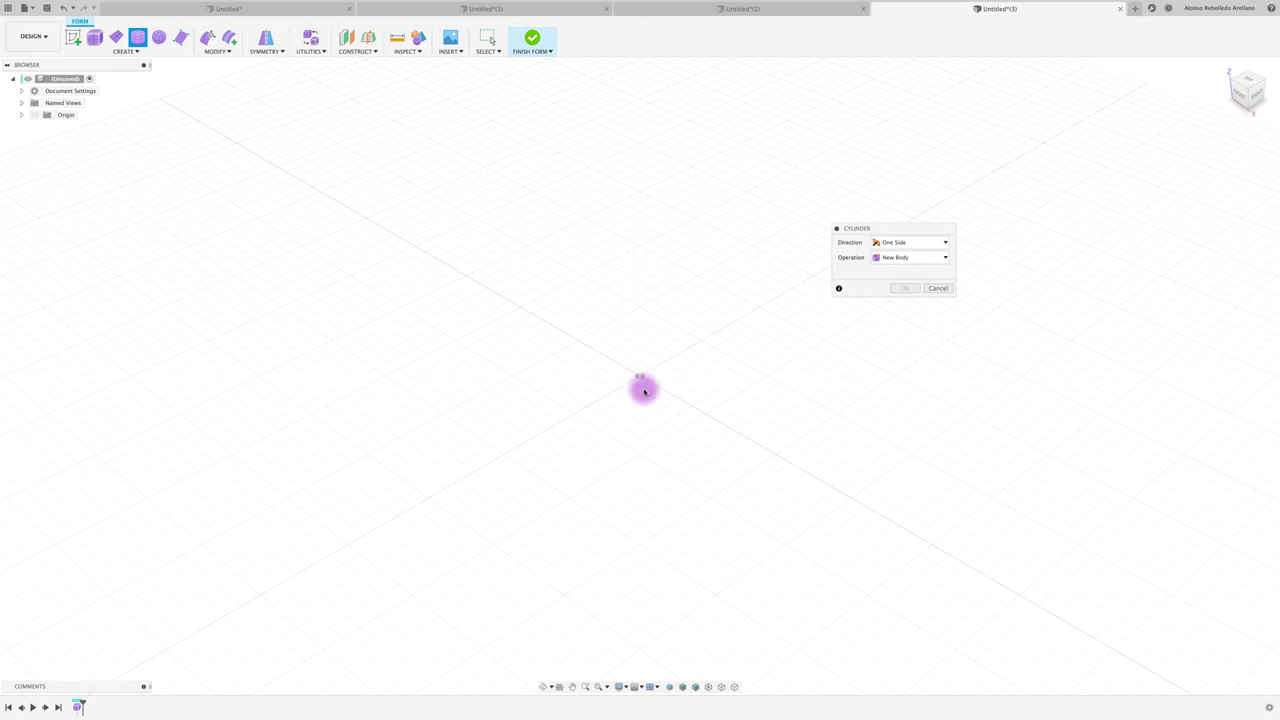
pyautogui.click(640, 376)
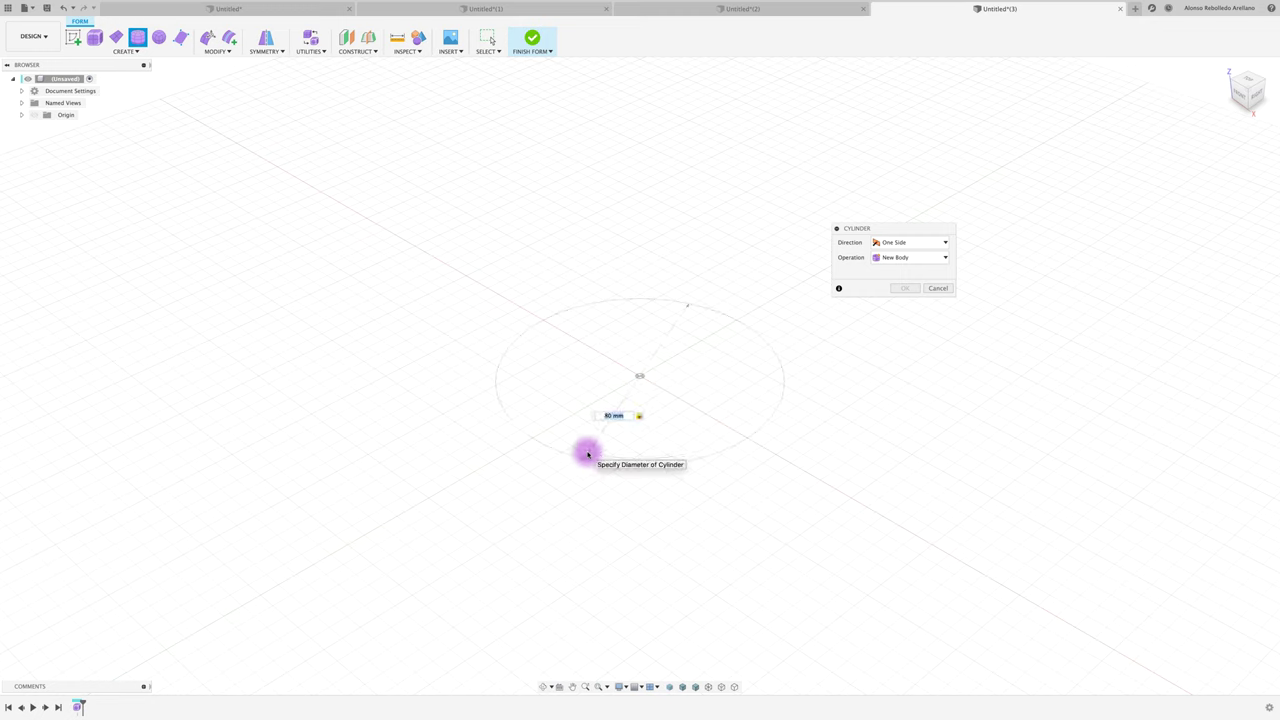
pyautogui.click(587, 455)
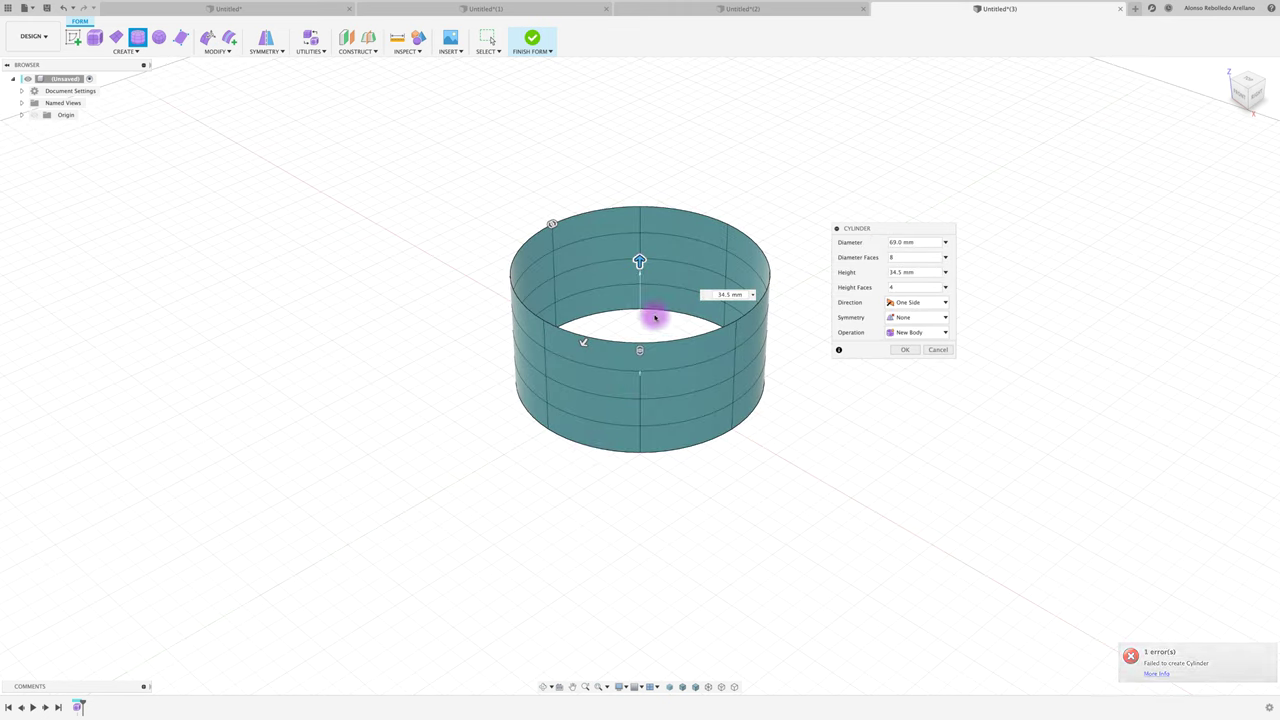
pyautogui.moveTo(640, 262)
pyautogui.mouseDown()
pyautogui.moveTo(639, 133)
pyautogui.moveTo(680, 160)
pyautogui.mouseUp()
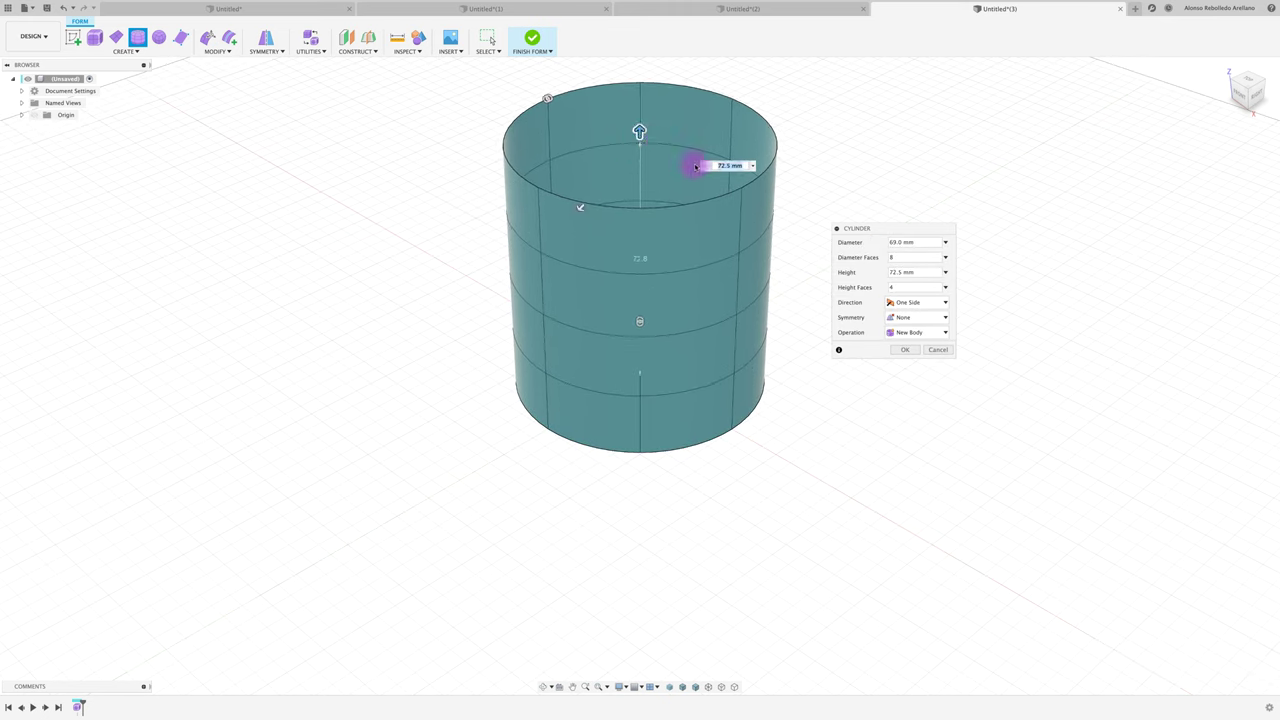
pyautogui.write('80')
pyautogui.press('Return')
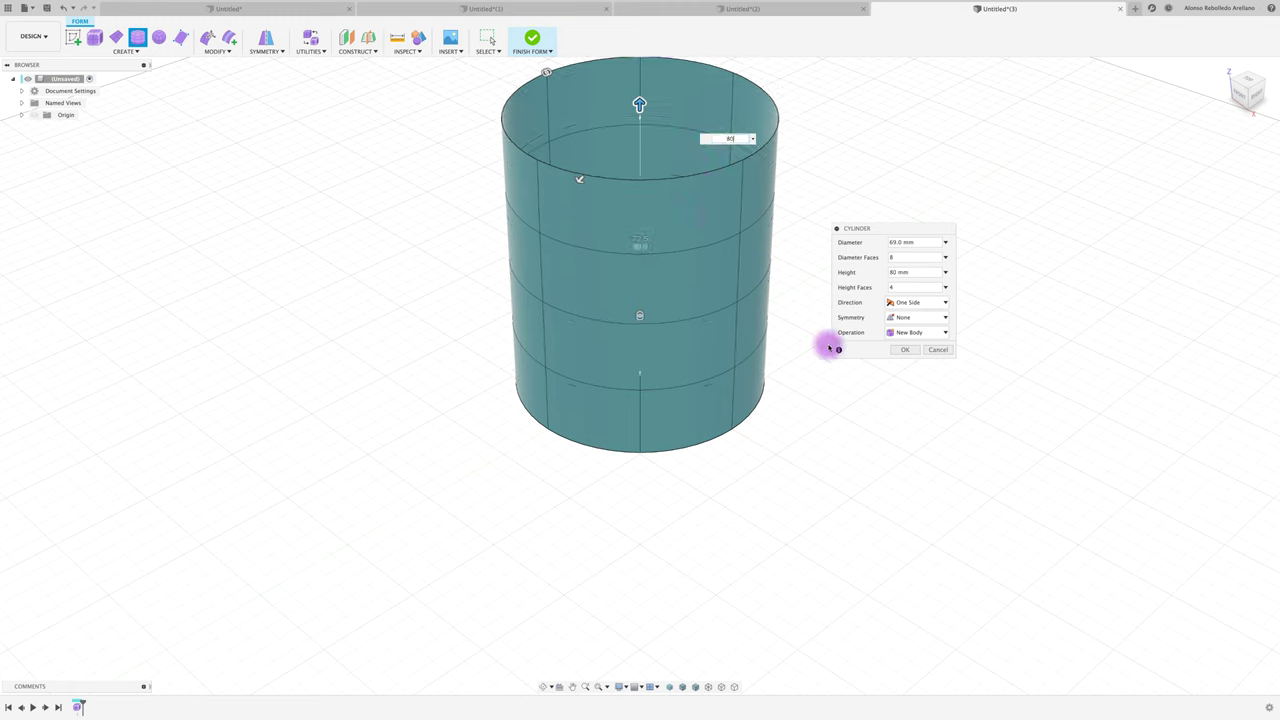
# Step: Give the cylinder 12 faces around and 8 faces up its height, and commit it
pyautogui.click(906, 241)
pyautogui.moveTo(908, 232); pyautogui.dragTo(913, 229)
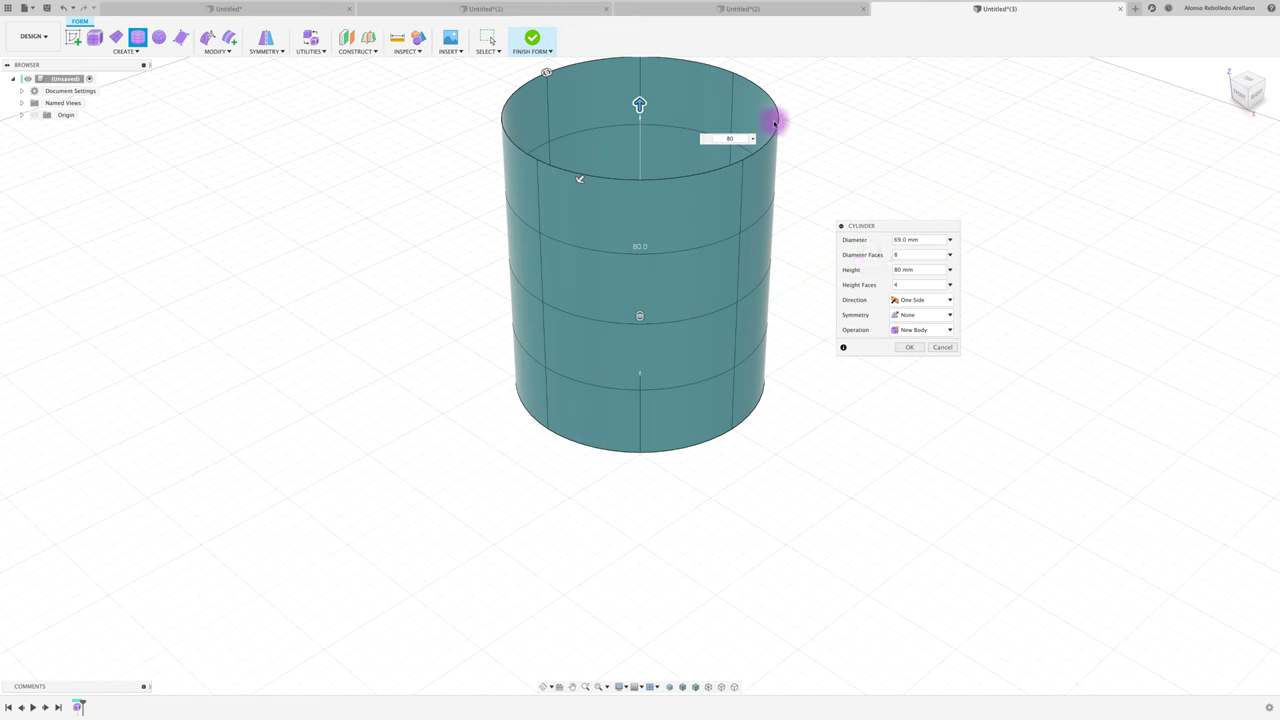
pyautogui.click(930, 255)
pyautogui.write('12')
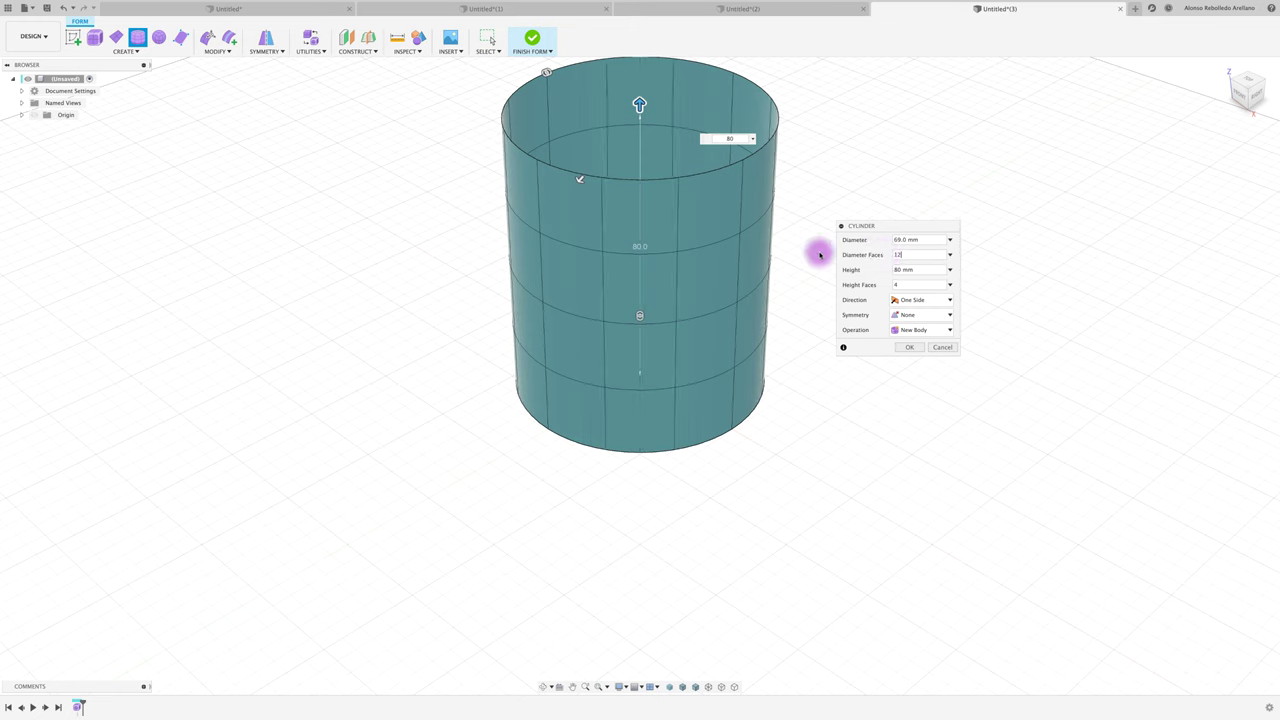
pyautogui.click(899, 285)
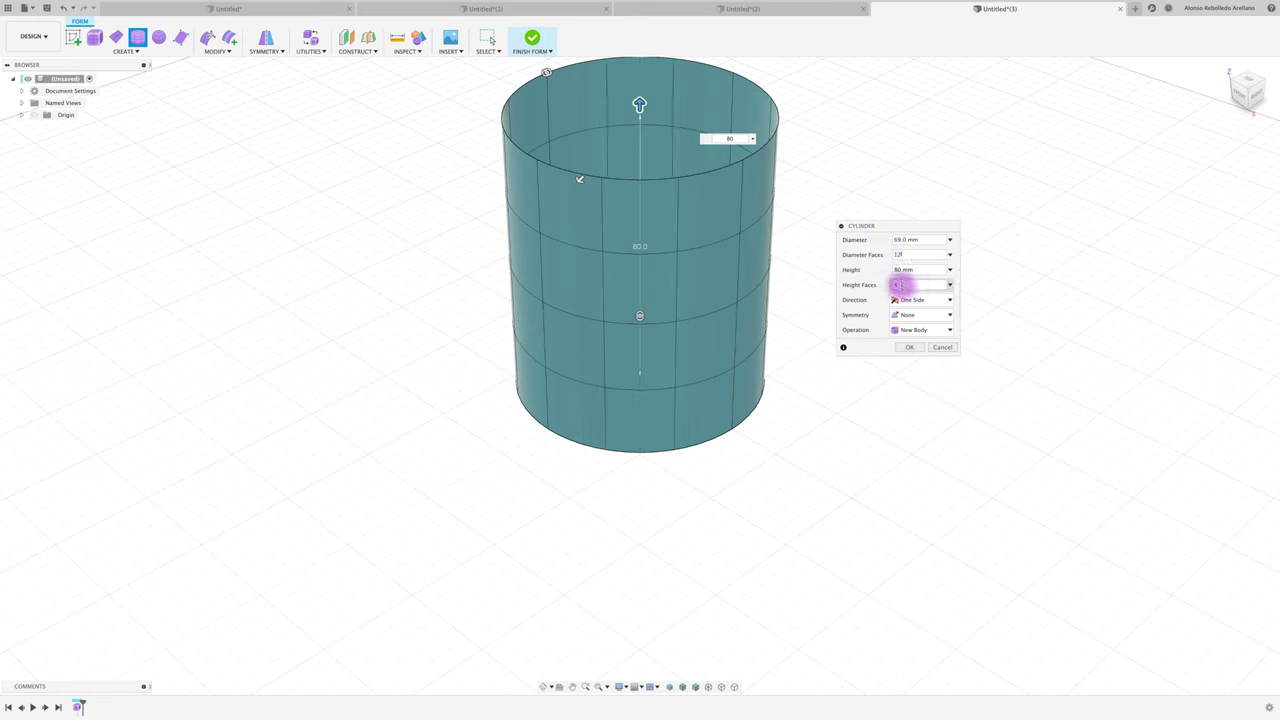
pyautogui.write('8')
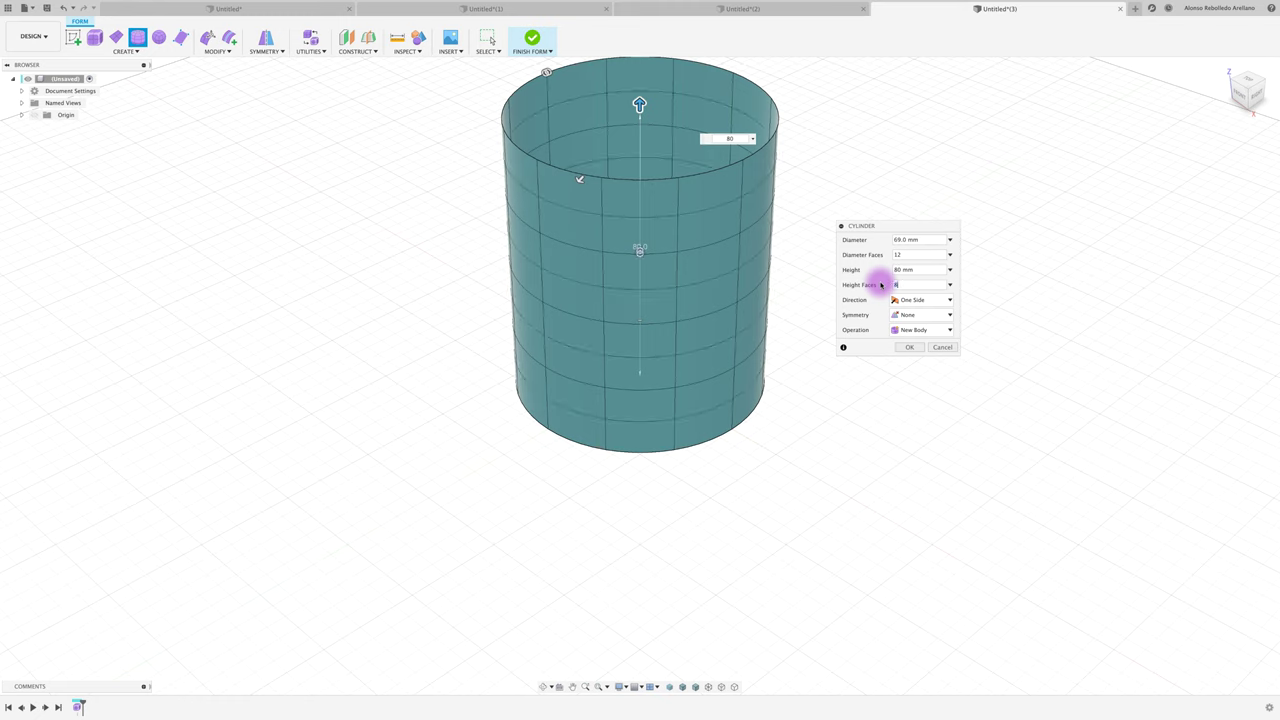
pyautogui.click(909, 347)
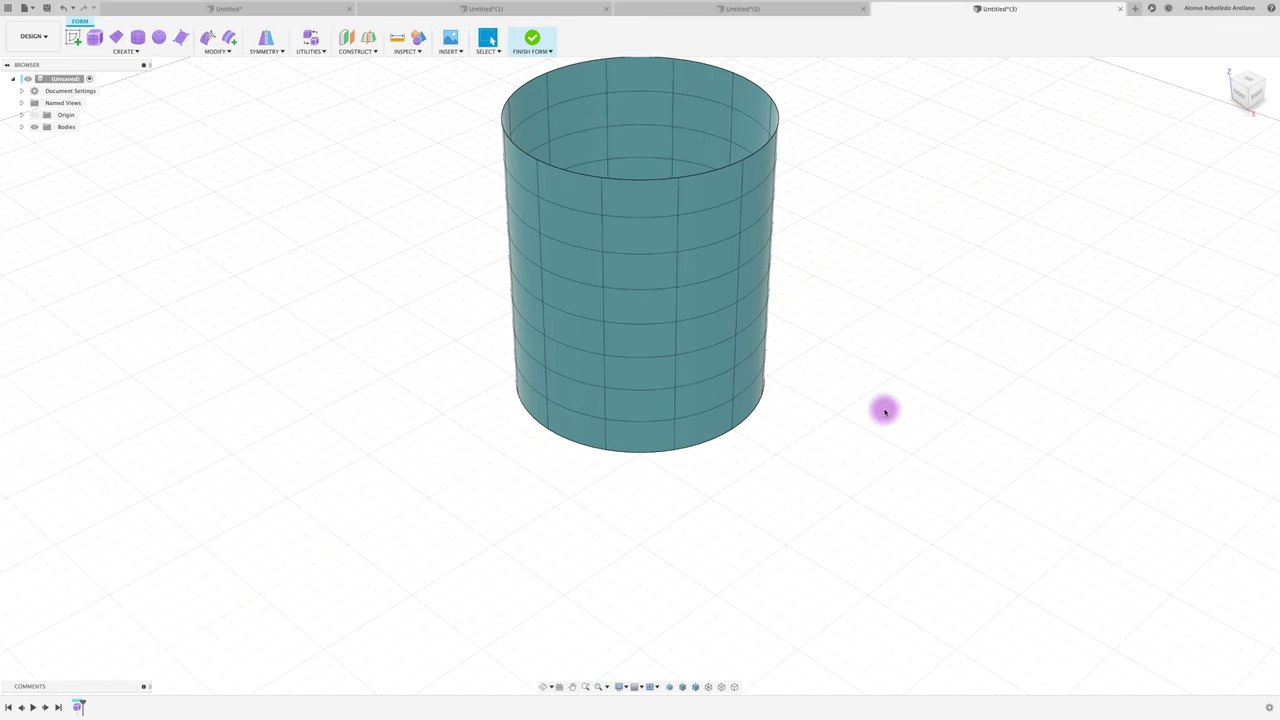
pyautogui.keyDown('shift'); pyautogui.moveTo(870, 354); pyautogui.dragTo(824, 450, button='middle'); pyautogui.keyUp('shift')
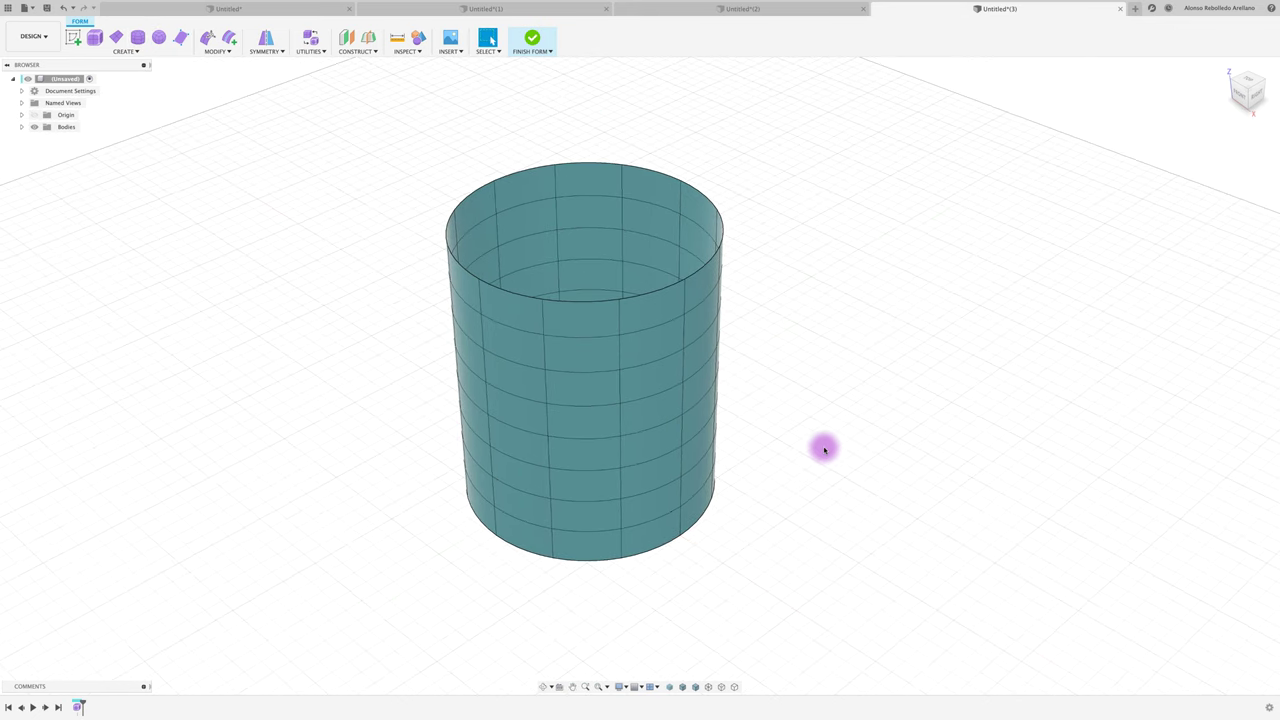
pyautogui.keyDown('shift'); pyautogui.scroll(3, 824, 450); pyautogui.keyUp('shift')
pyautogui.keyDown('shift'); pyautogui.scroll(3, 824, 450); pyautogui.keyUp('shift')
pyautogui.keyDown('shift'); pyautogui.scroll(3, 824, 450); pyautogui.keyUp('shift')
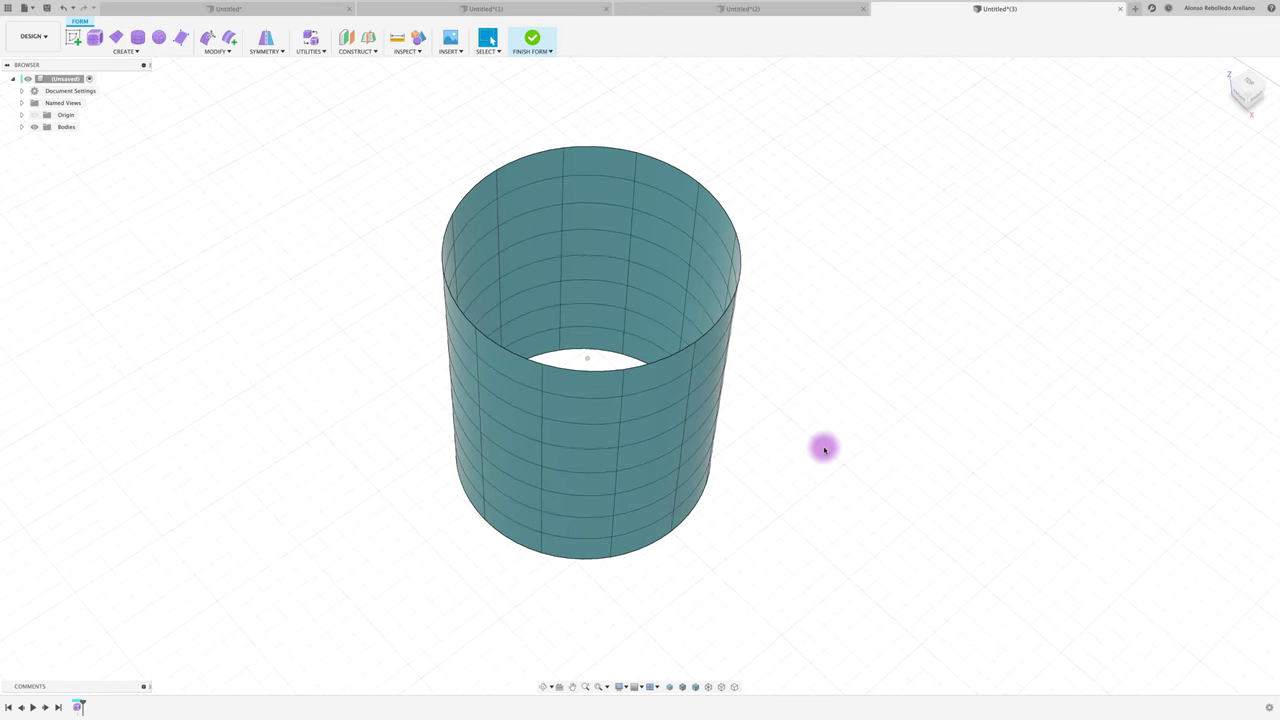
pyautogui.keyDown('shift'); pyautogui.scroll(-3, 824, 450); pyautogui.keyUp('shift')
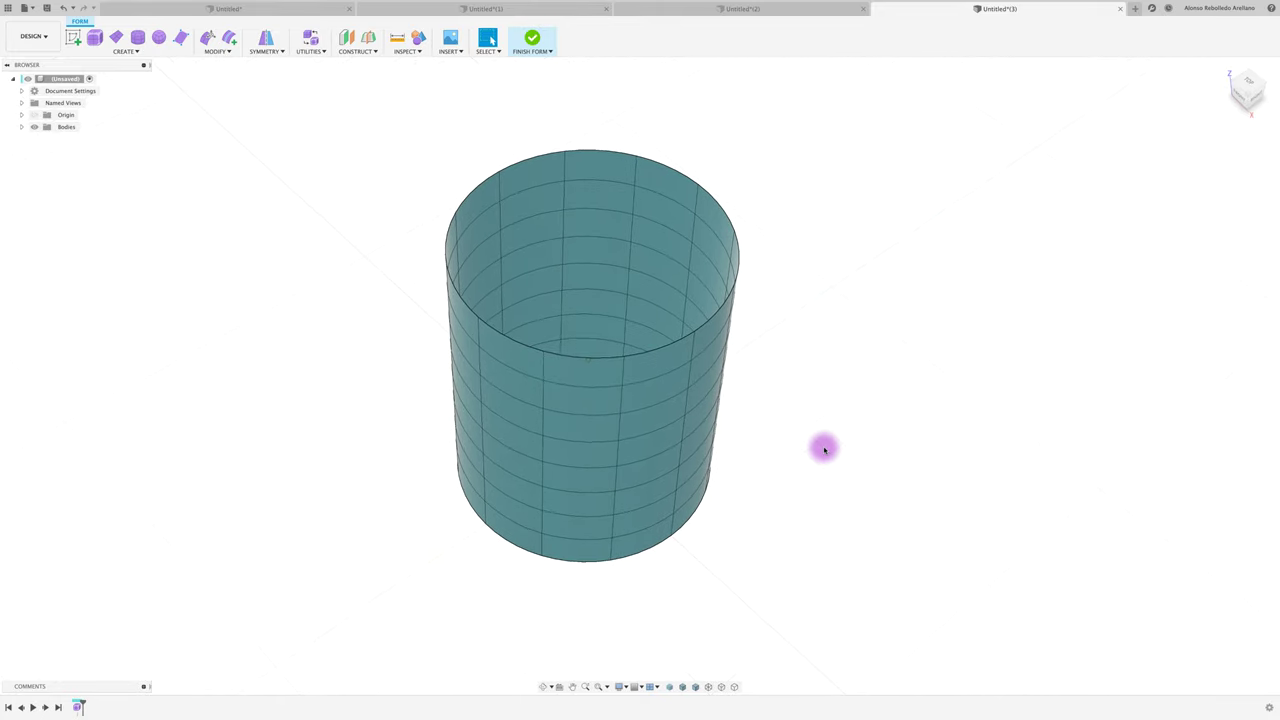
pyautogui.keyDown('shift'); pyautogui.scroll(-2, 814, 450); pyautogui.keyUp('shift')
pyautogui.keyDown('shift'); pyautogui.scroll(-2, 814, 450); pyautogui.keyUp('shift')
pyautogui.keyDown('shift'); pyautogui.scroll(-1, 380, 381); pyautogui.keyUp('shift')
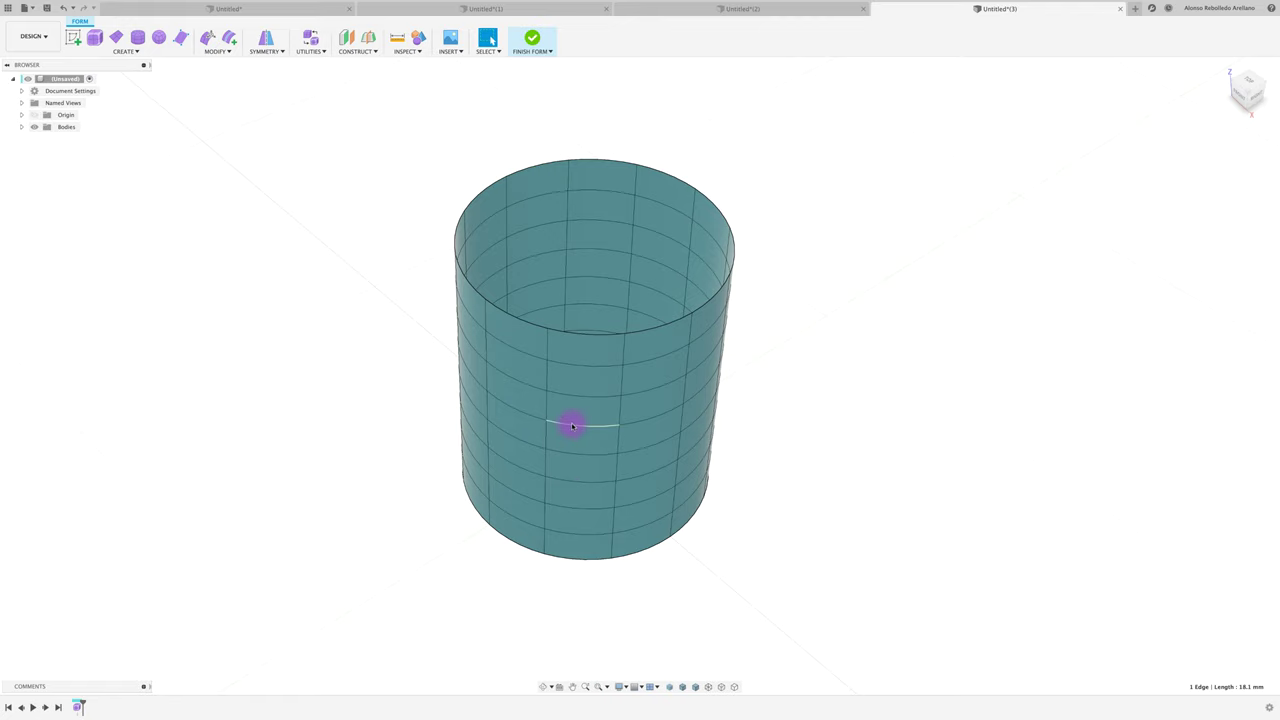
pyautogui.keyDown('shift'); pyautogui.scroll(-2, 572, 426); pyautogui.keyUp('shift')
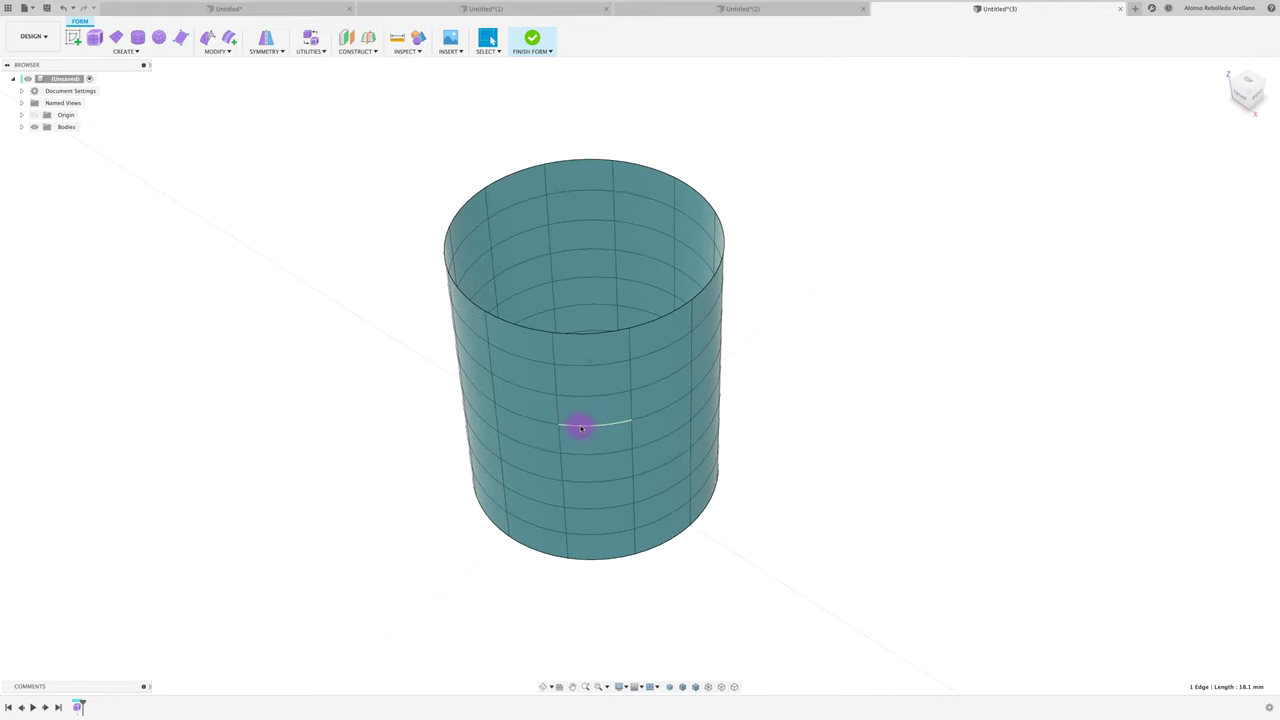
pyautogui.doubleClick(580, 427)
pyautogui.keyDown('shift'); pyautogui.scroll(2, 580, 427); pyautogui.keyUp('shift')
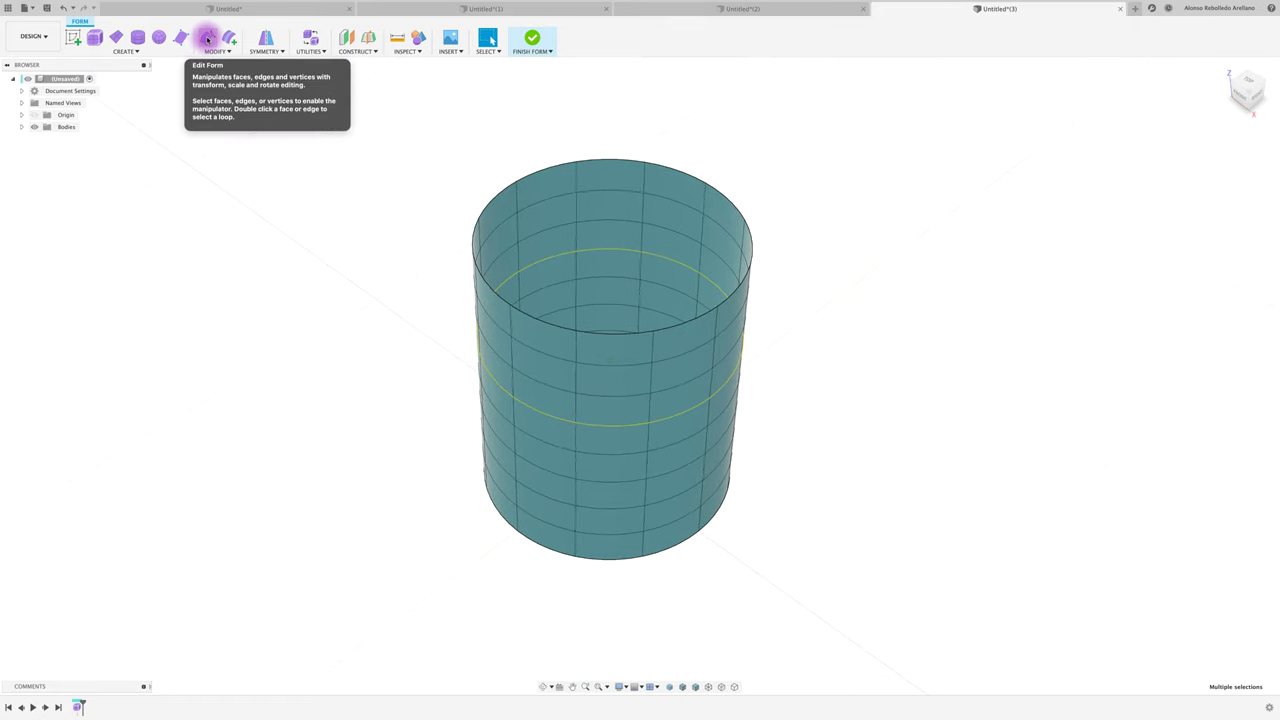
pyautogui.rightClick(306, 189)
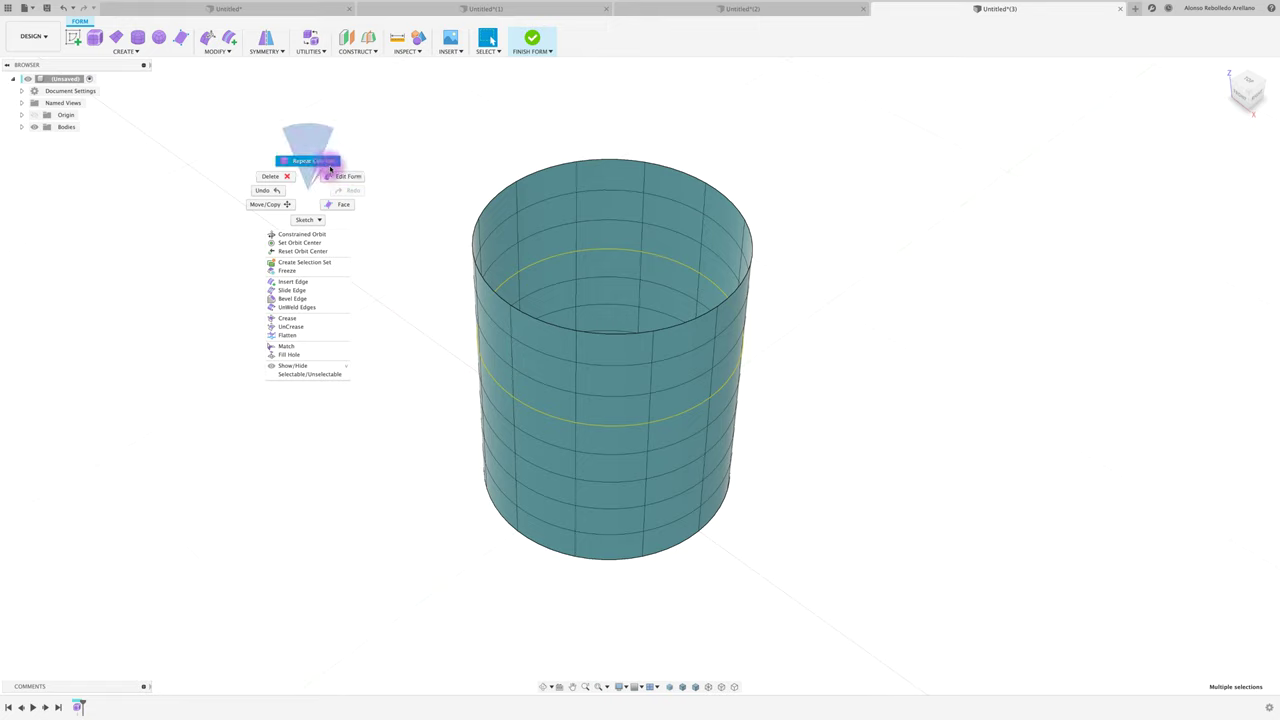
pyautogui.click(347, 178)
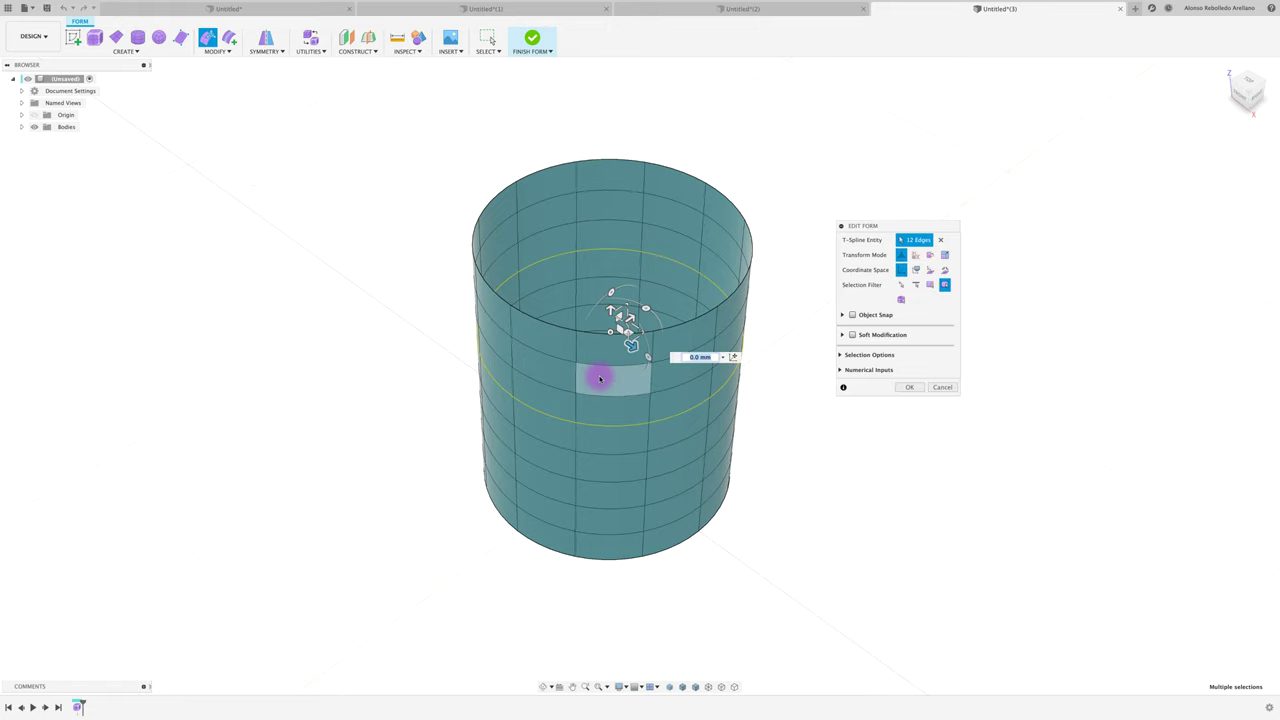
pyautogui.moveTo(630, 346)
pyautogui.mouseDown()
pyautogui.moveTo(456, 261)
pyautogui.moveTo(608, 337)
pyautogui.moveTo(617, 303)
pyautogui.moveTo(648, 286)
pyautogui.moveTo(663, 229)
pyautogui.moveTo(646, 286)
pyautogui.mouseUp()
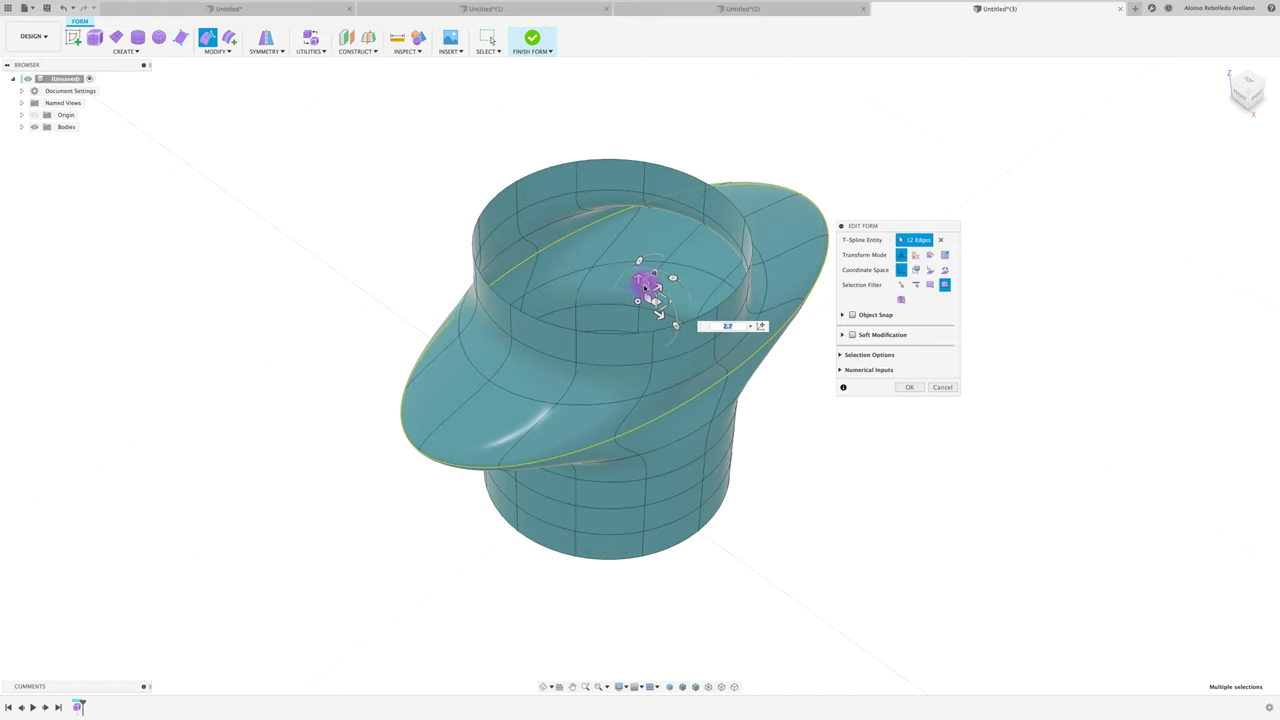
pyautogui.click(942, 387)
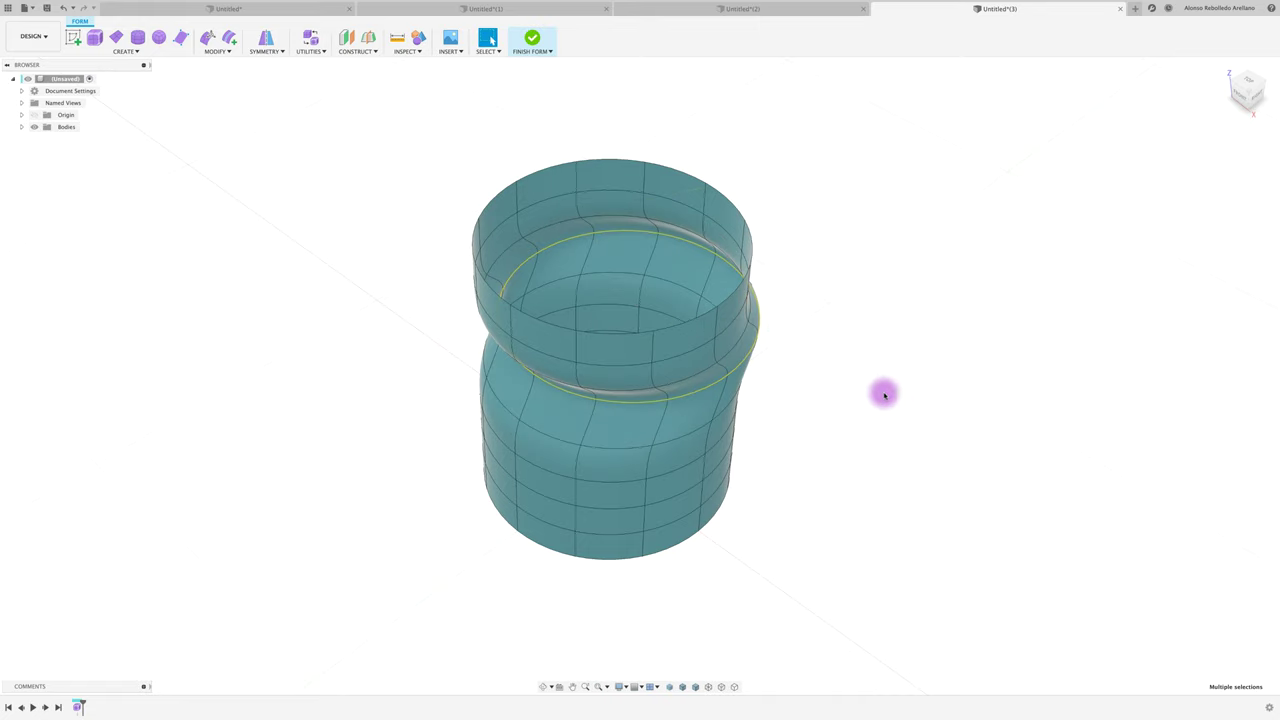
pyautogui.hotkey('ctrl', 'z')
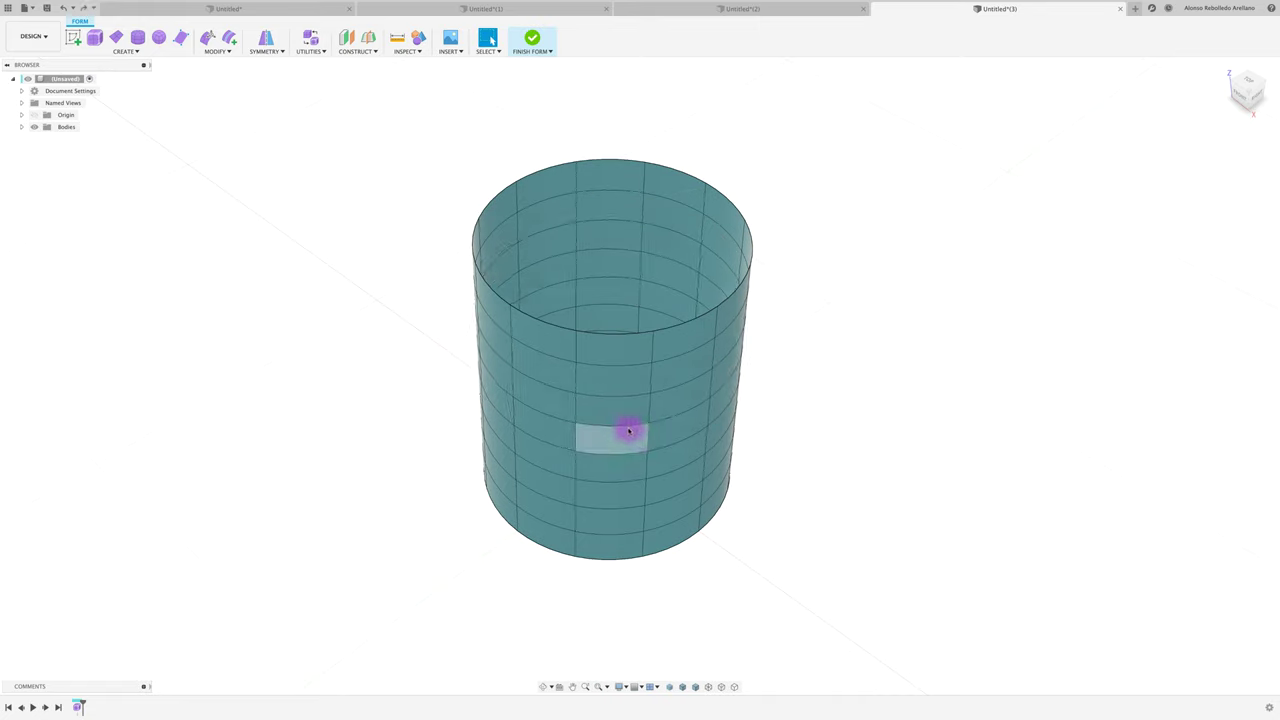
# Step: Scale the middle edge loop inward to pinch a waist into the cylinder
pyautogui.doubleClick(622, 428)
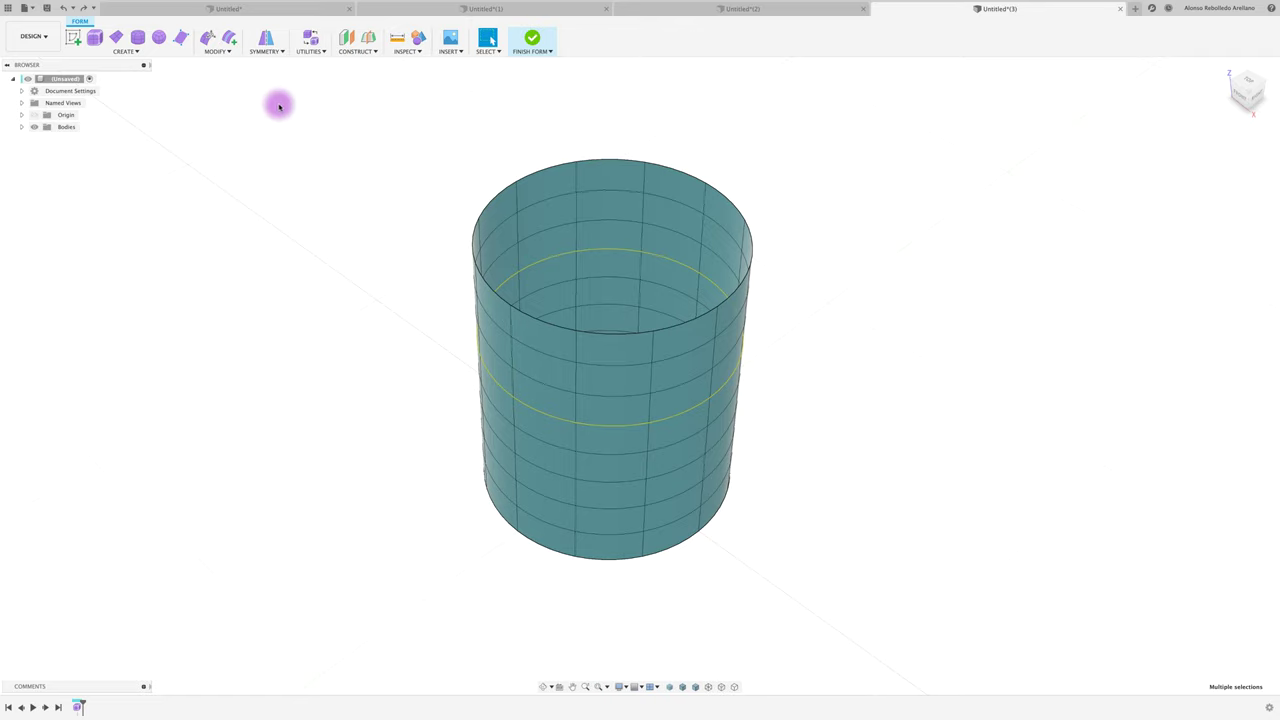
pyautogui.click(209, 38)
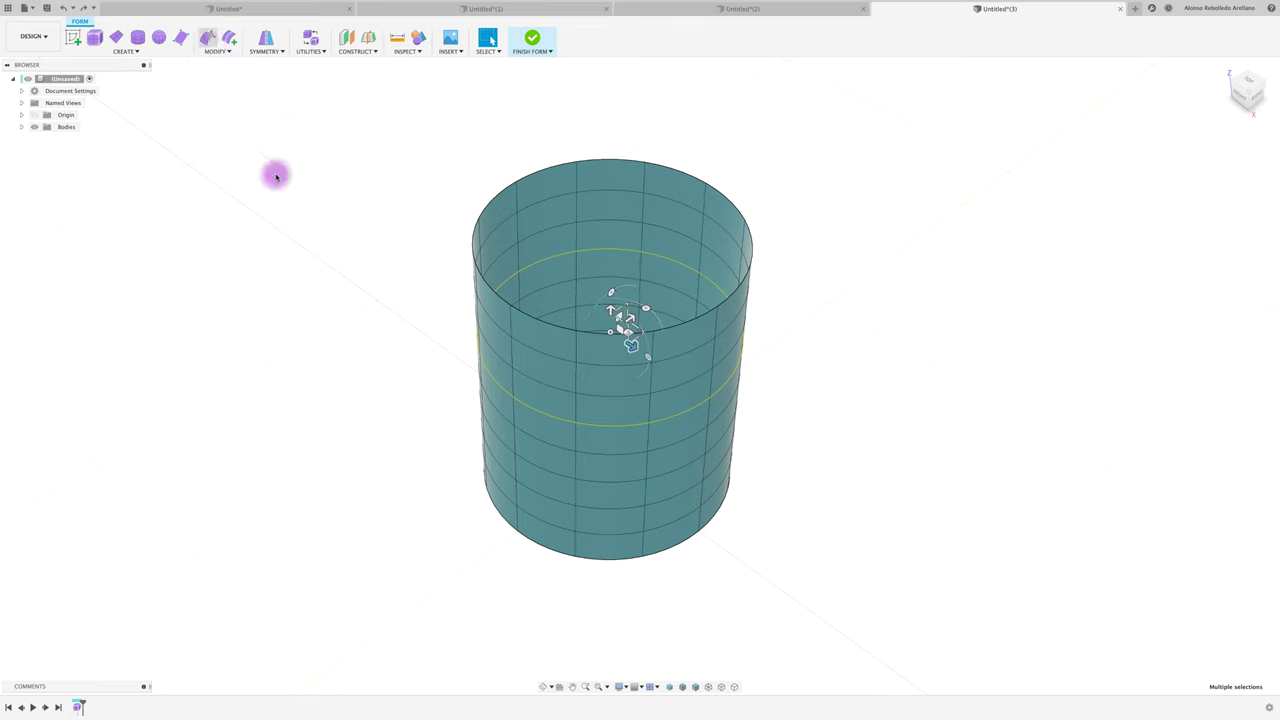
pyautogui.moveTo(610, 330)
pyautogui.mouseDown()
pyautogui.moveTo(638, 321)
pyautogui.moveTo(603, 338)
pyautogui.mouseUp()
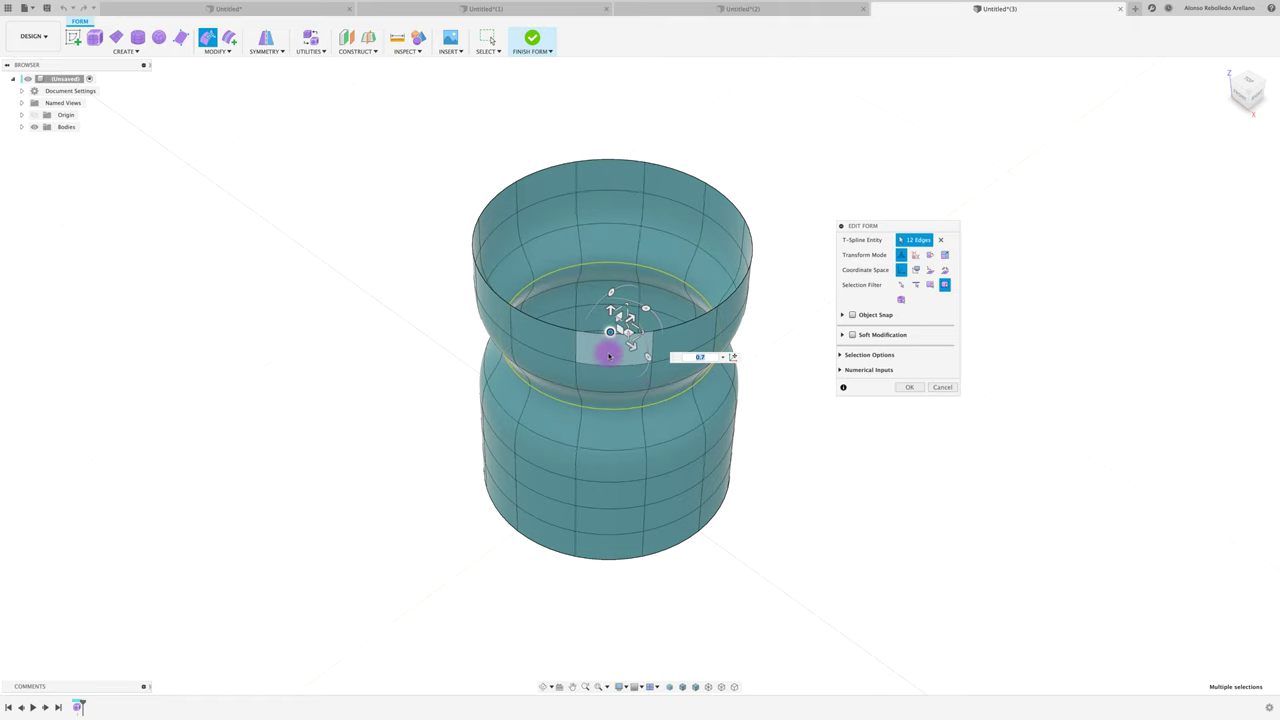
pyautogui.keyDown('shift'); pyautogui.moveTo(742, 463); pyautogui.dragTo(742, 463, button='middle'); pyautogui.keyUp('shift')
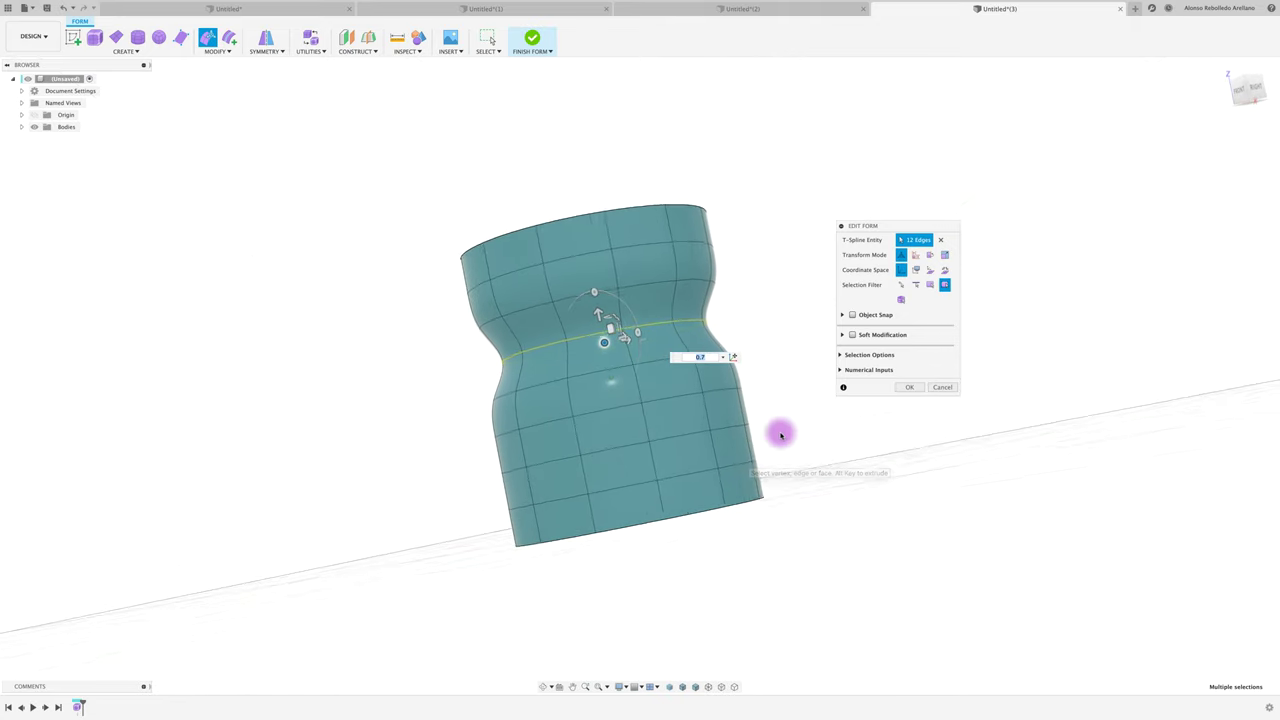
pyautogui.click(909, 387)
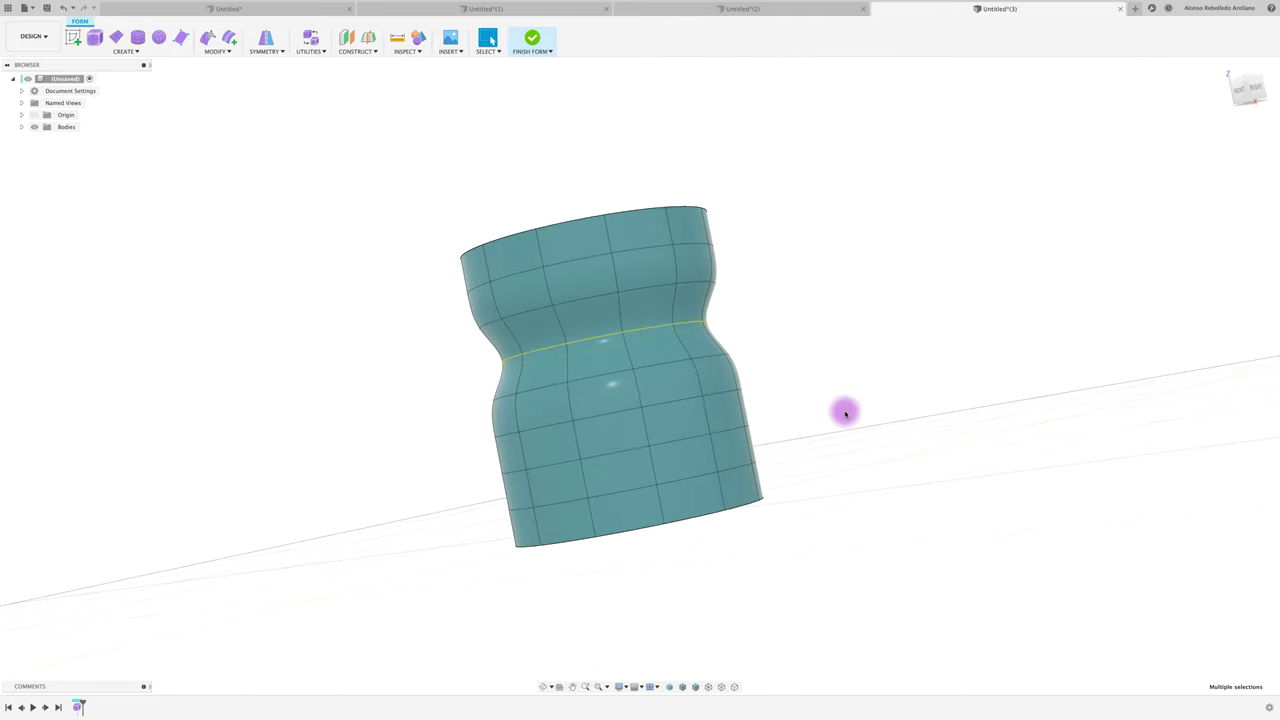
# Step: Select the lower horizontal ring of faces and scale it to 0.7
pyautogui.click(672, 428)
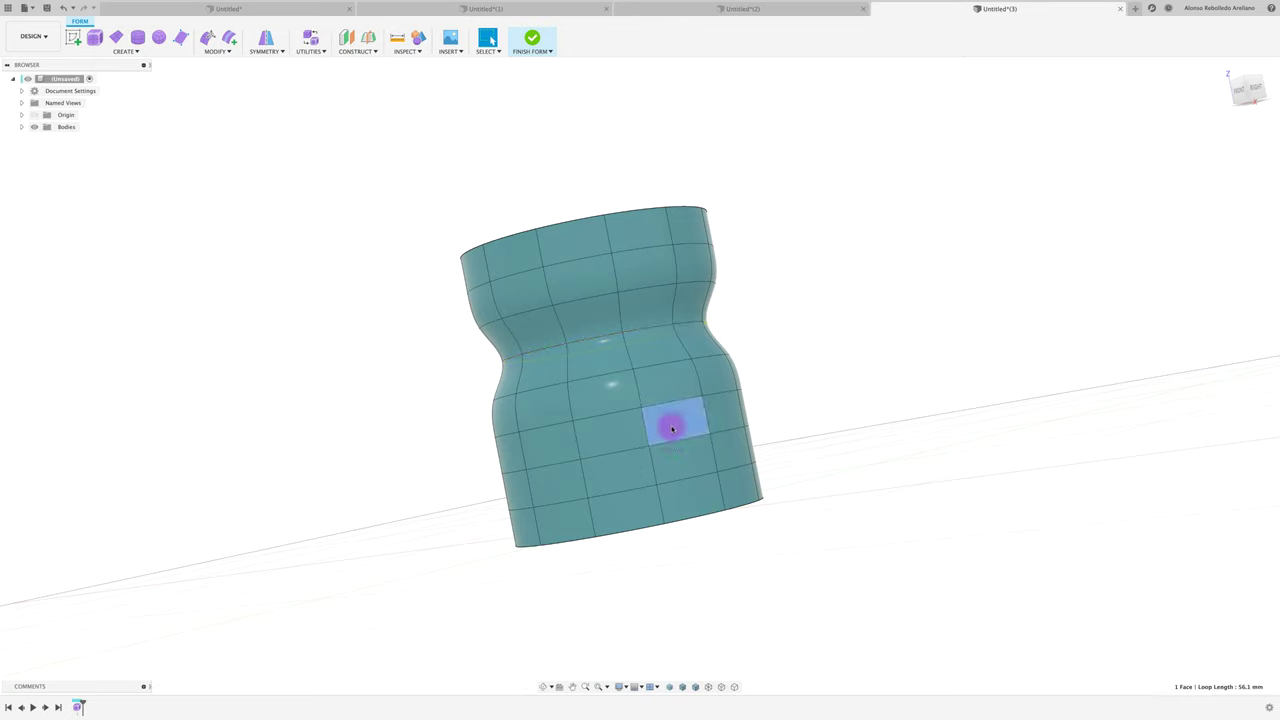
pyautogui.keyDown('shift'); pyautogui.click(620, 432); pyautogui.keyUp('shift')
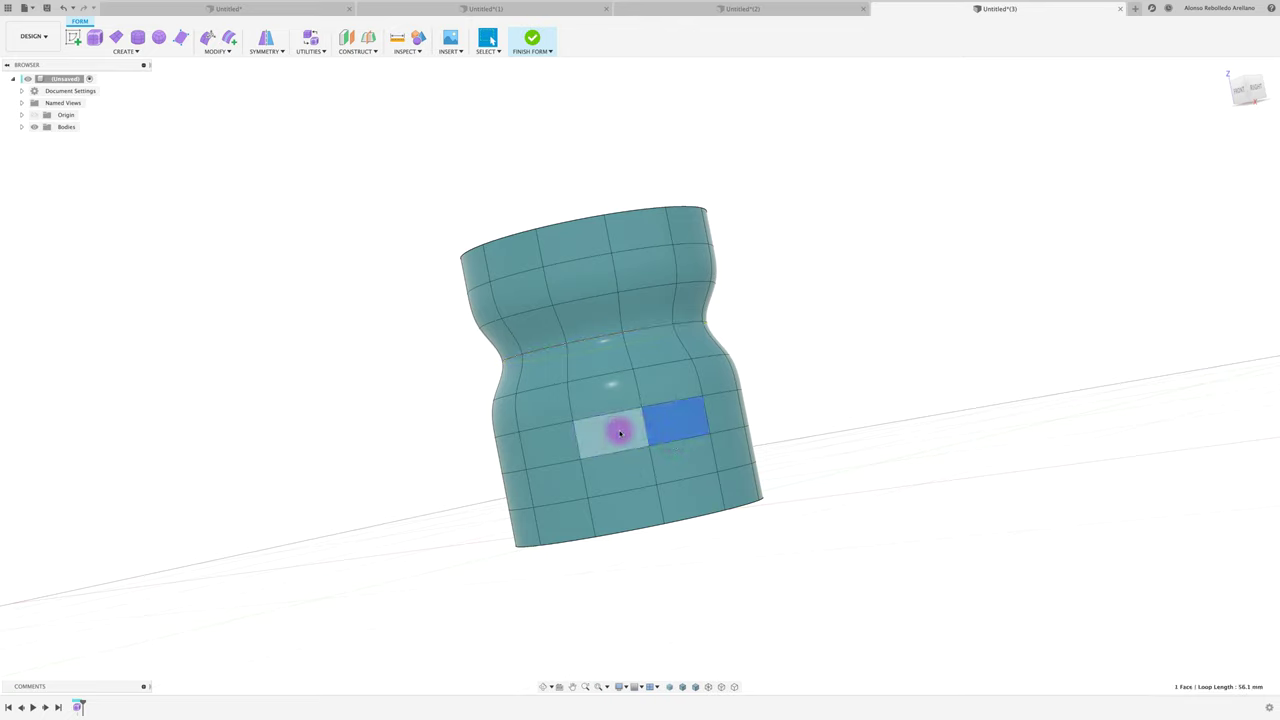
pyautogui.doubleClick(620, 432)
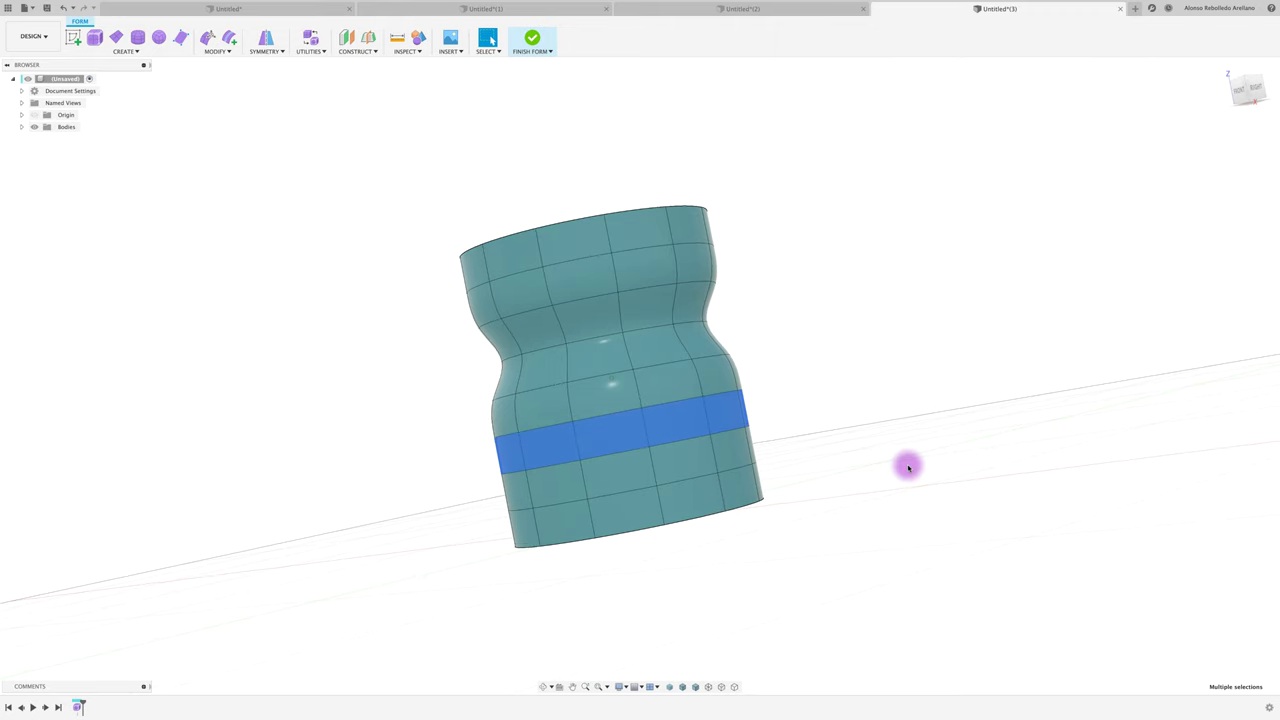
pyautogui.keyDown('shift'); pyautogui.moveTo(906, 463); pyautogui.dragTo(781, 416, button='middle'); pyautogui.keyUp('shift')
pyautogui.click(207, 37)
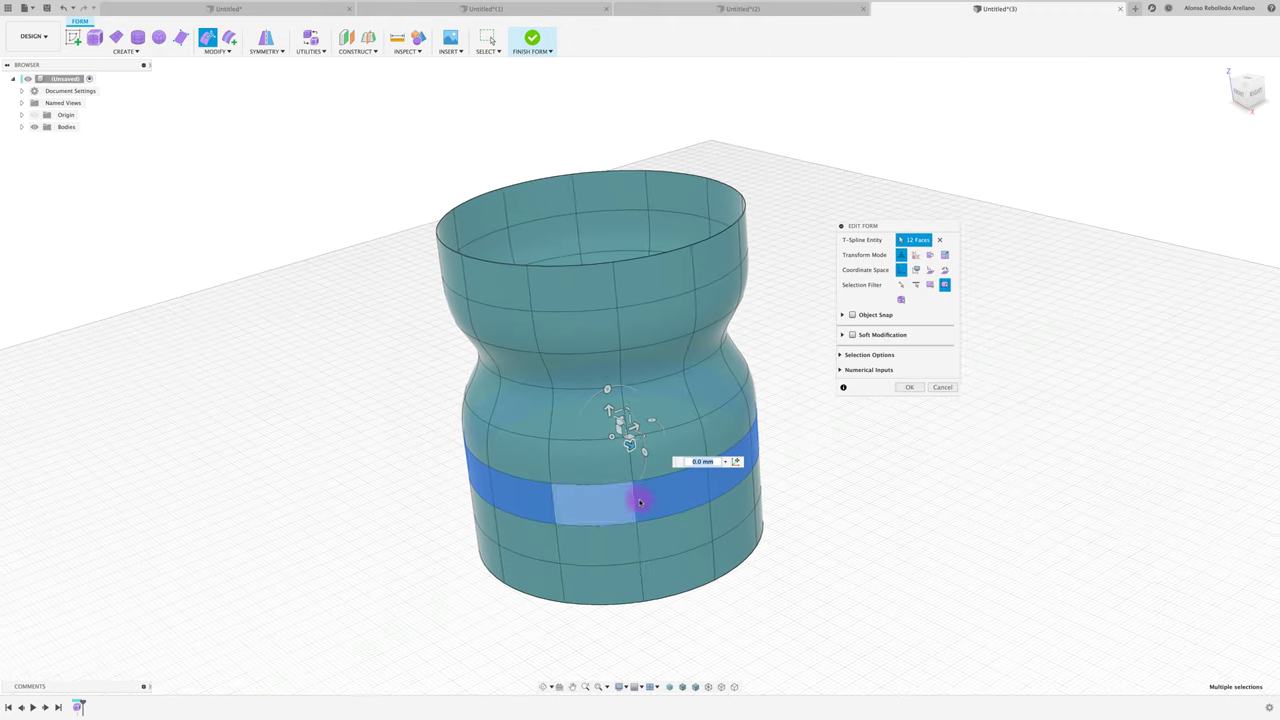
pyautogui.click(615, 438)
pyautogui.write('0.7')
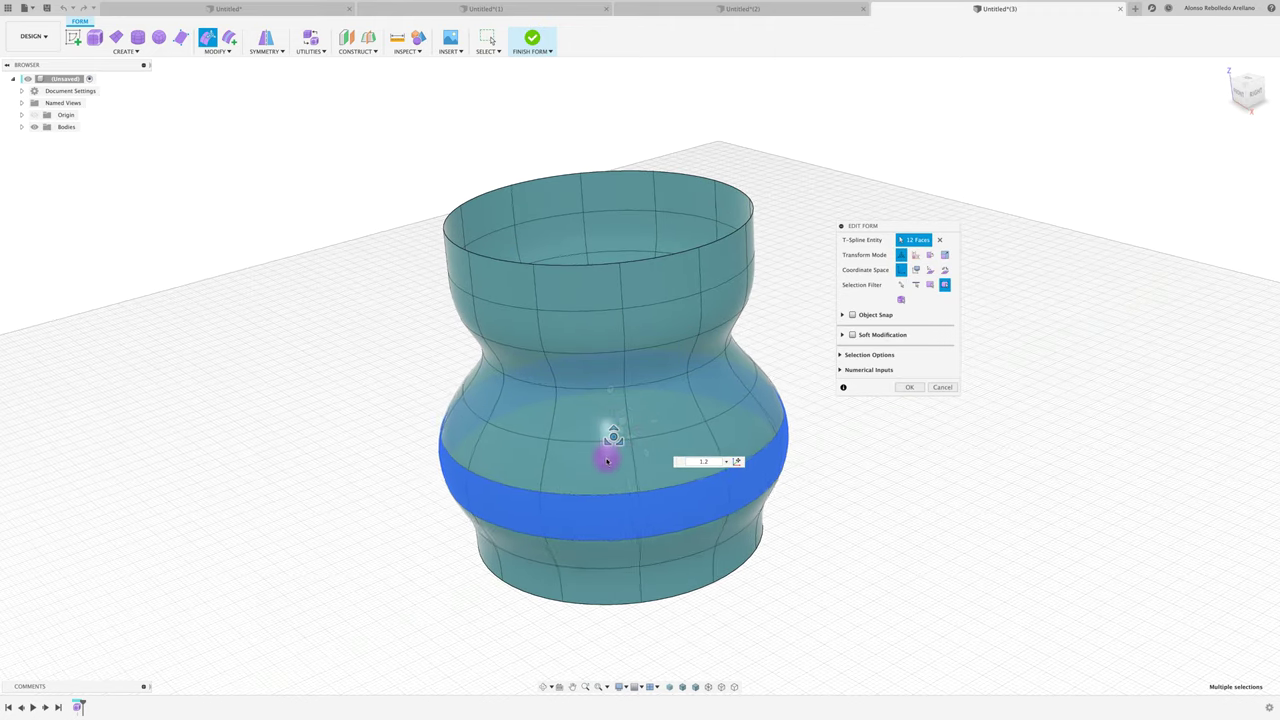
pyautogui.click(909, 387)
pyautogui.click(872, 497)
pyautogui.keyDown('shift'); pyautogui.moveTo(872, 497); pyautogui.dragTo(826, 489, button='middle'); pyautogui.keyUp('shift')
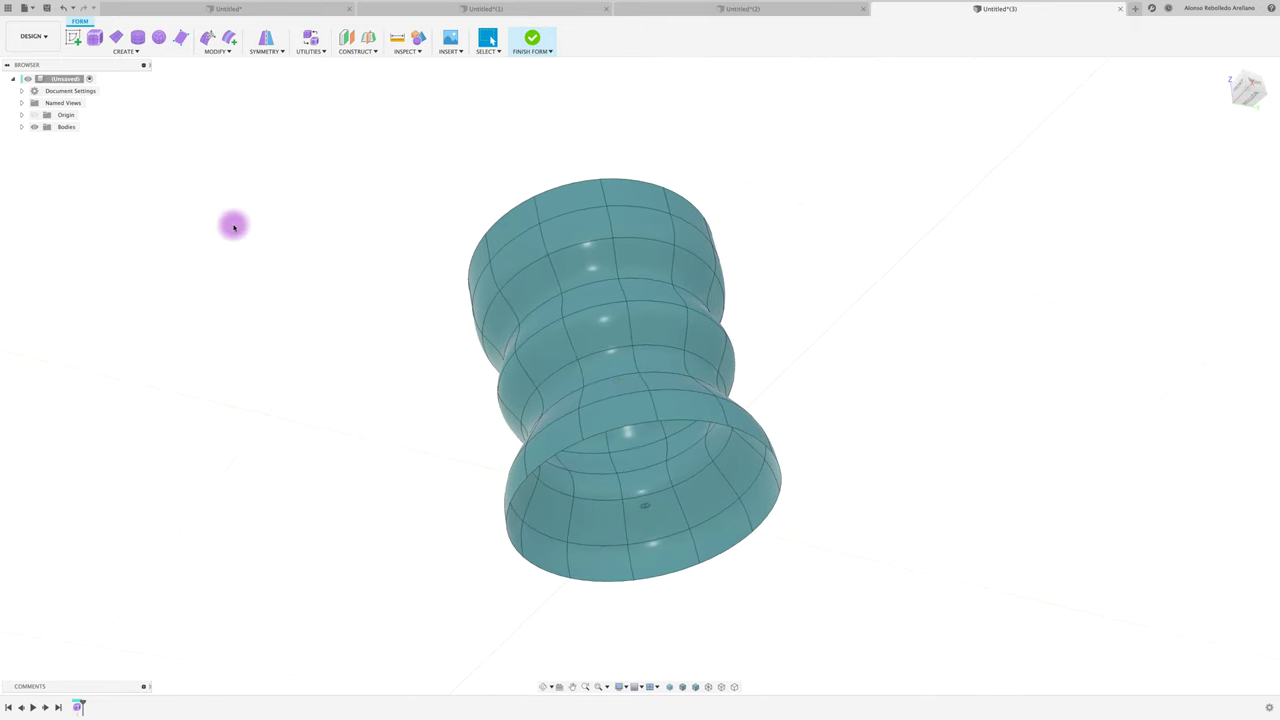
# Step: Cap the bottom rim with Fill Hole in Collapse mode, welding the centre vertices
pyautogui.click(225, 53)
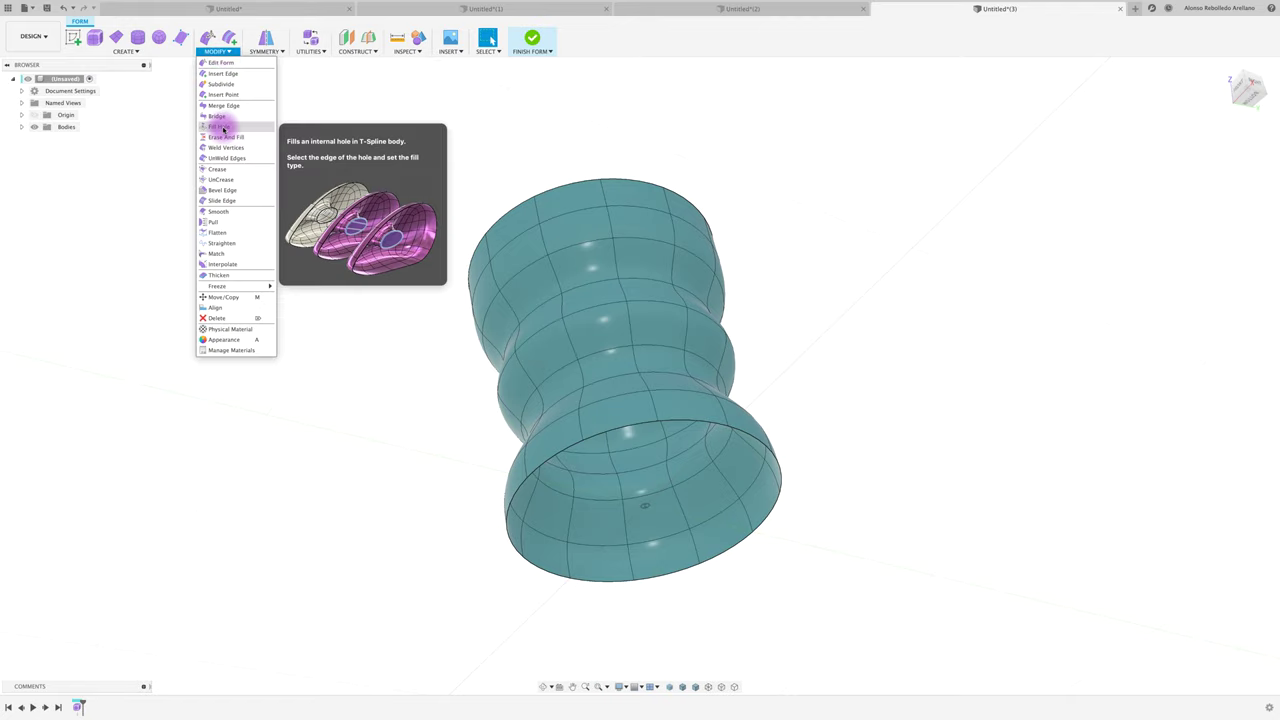
pyautogui.click(221, 126)
pyautogui.click(652, 425)
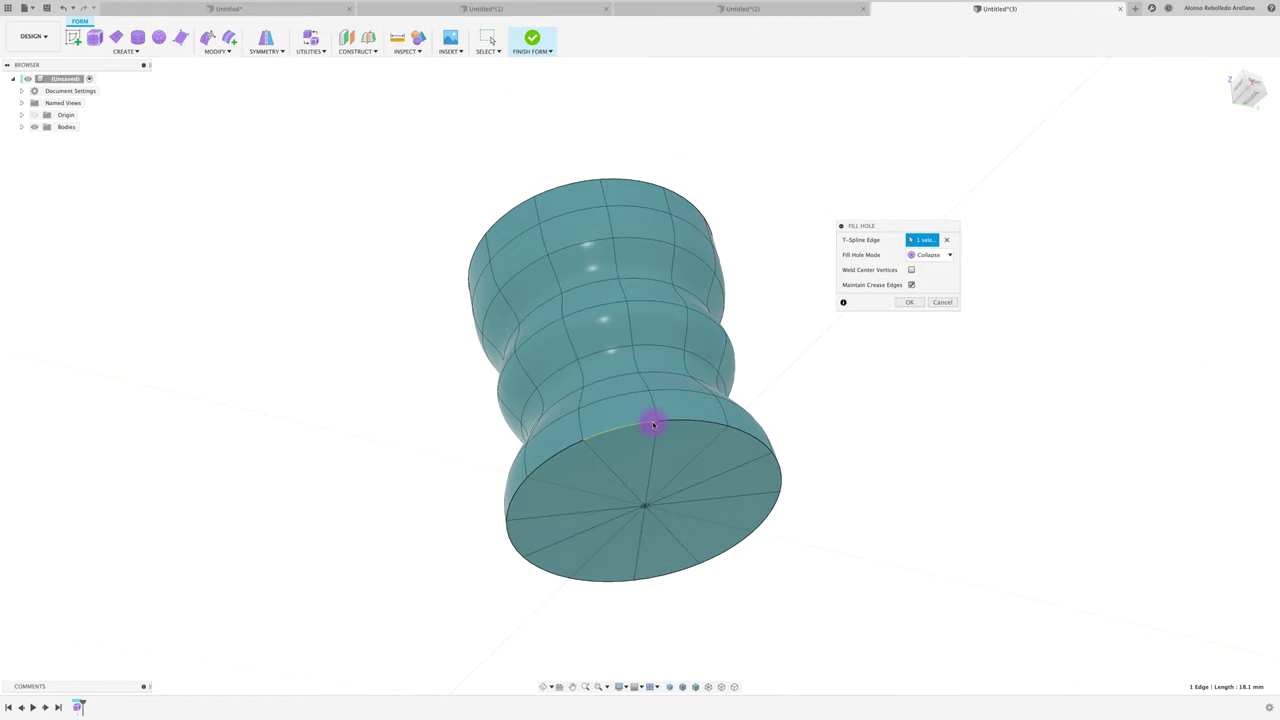
pyautogui.keyDown('shift'); pyautogui.moveTo(652, 425); pyautogui.dragTo(846, 477, button='middle'); pyautogui.keyUp('shift')
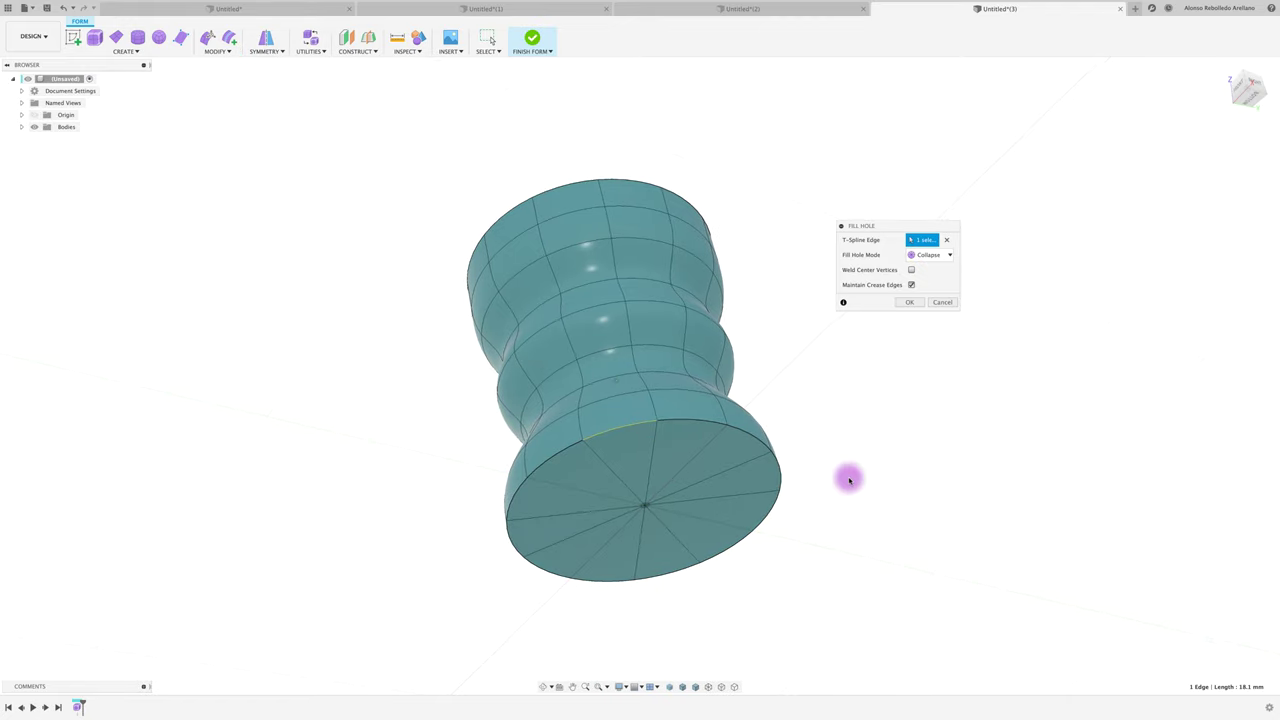
pyautogui.click(940, 255)
pyautogui.click(944, 277)
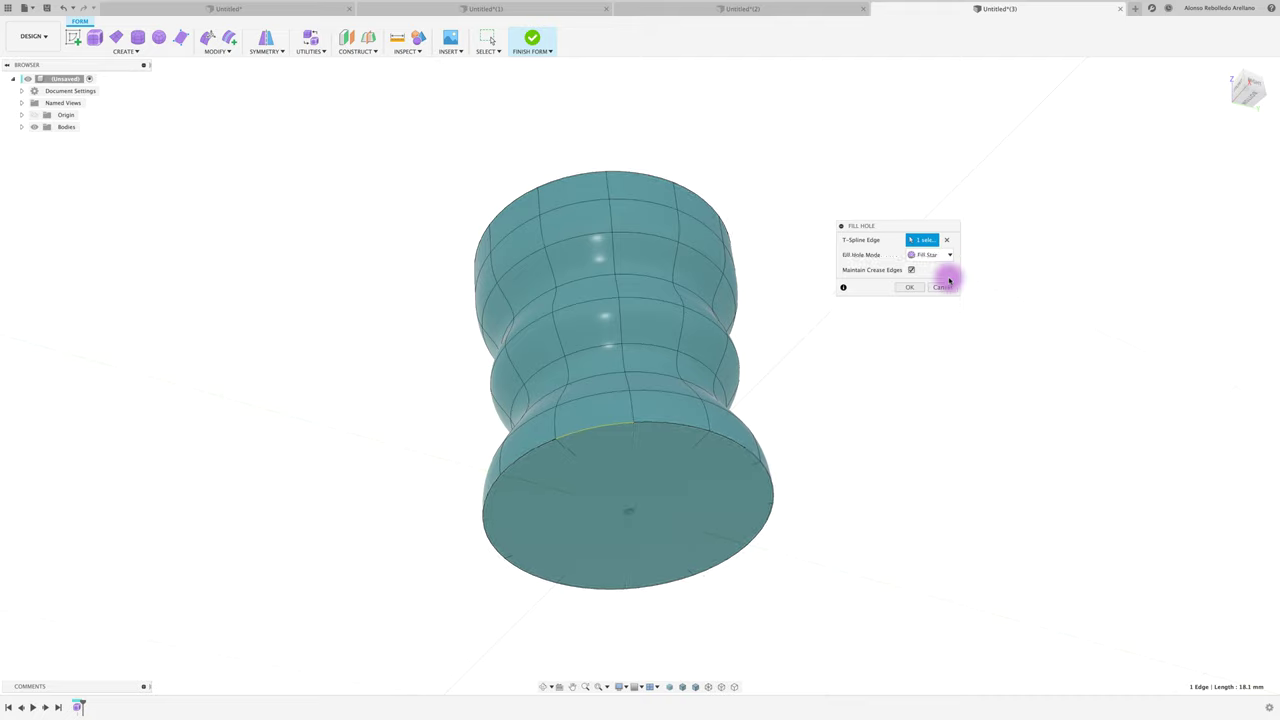
pyautogui.click(938, 255)
pyautogui.click(930, 286)
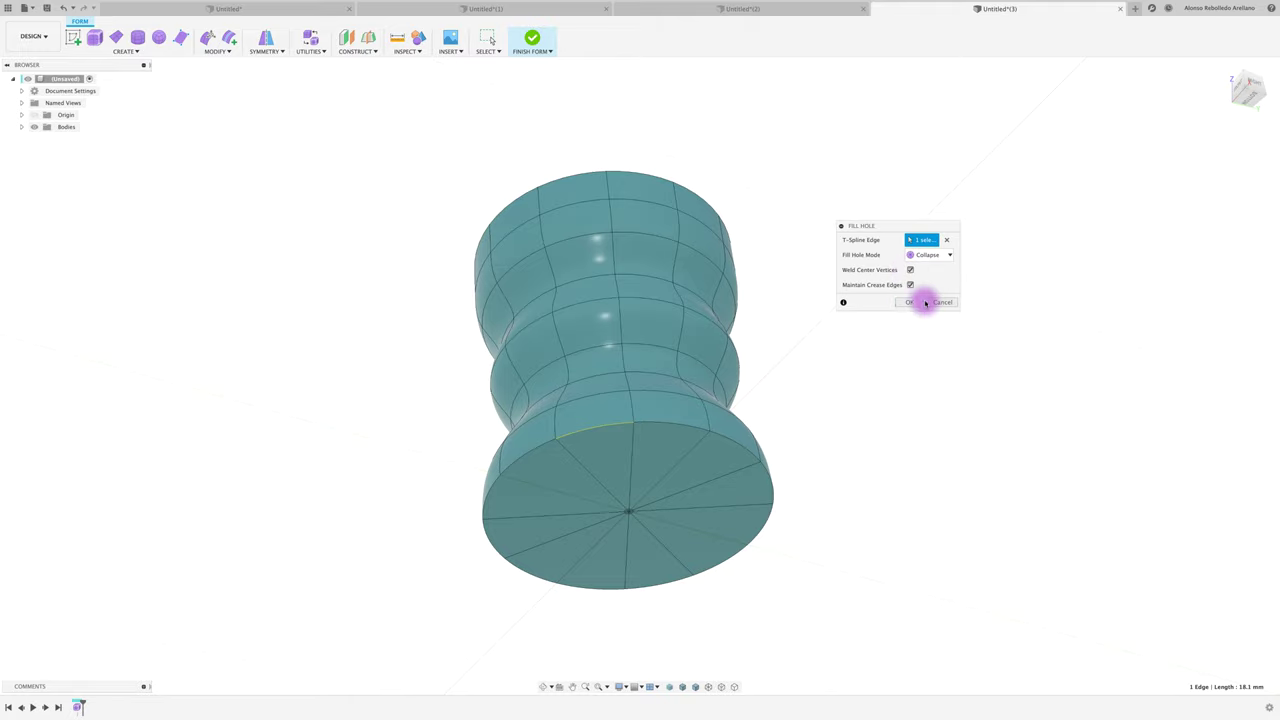
pyautogui.click(914, 303)
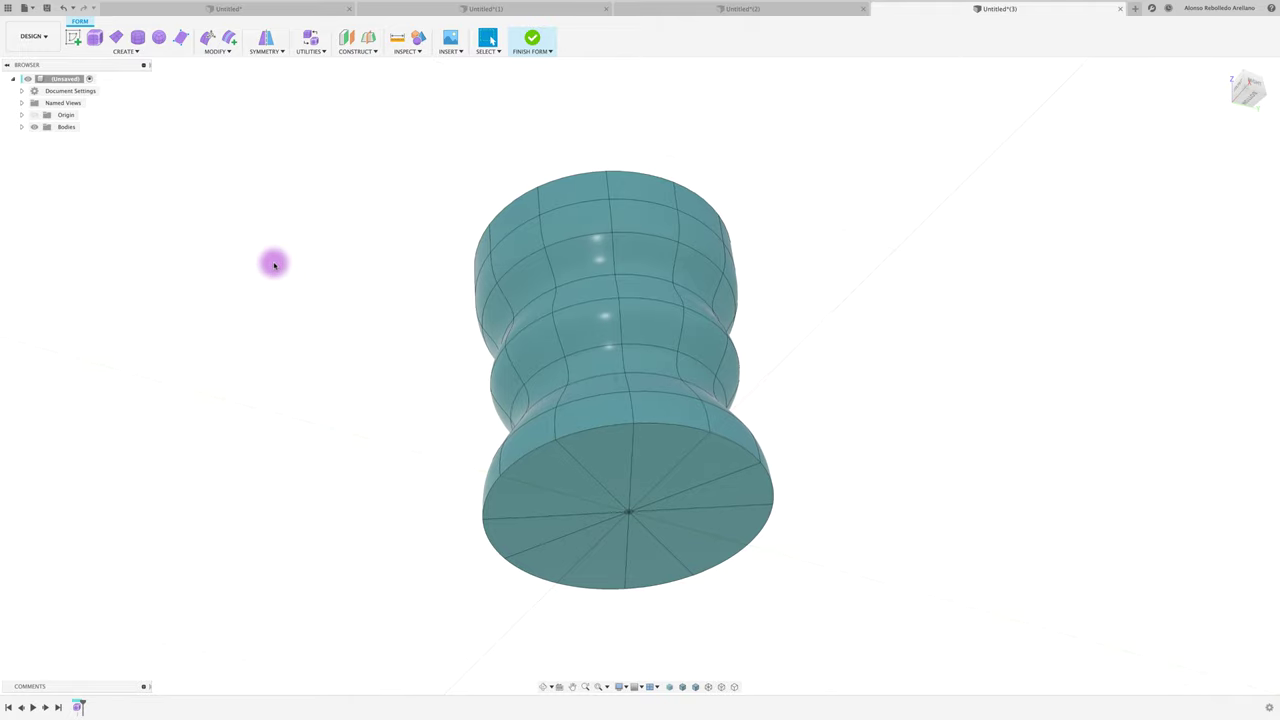
pyautogui.press('F6')
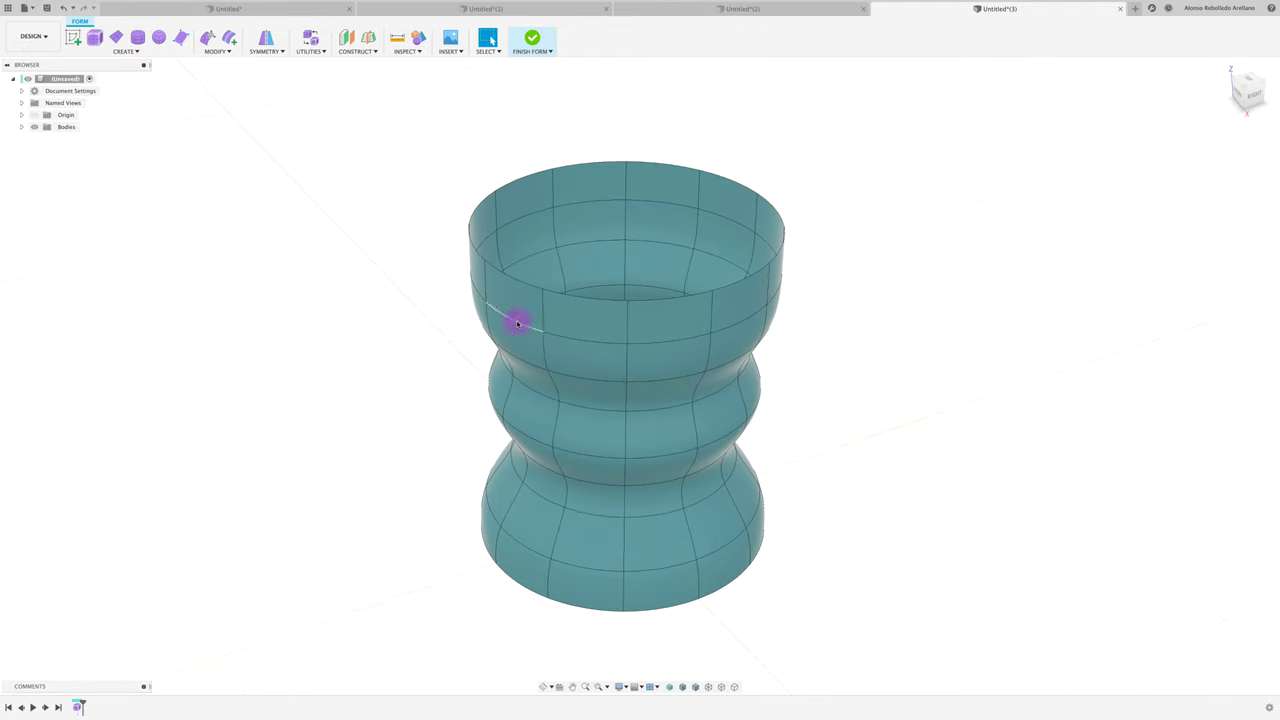
# Step: Try a 12.3 mm sideways push of a vertical edge loop, cancel it, and start a Pipe
pyautogui.doubleClick(545, 309)
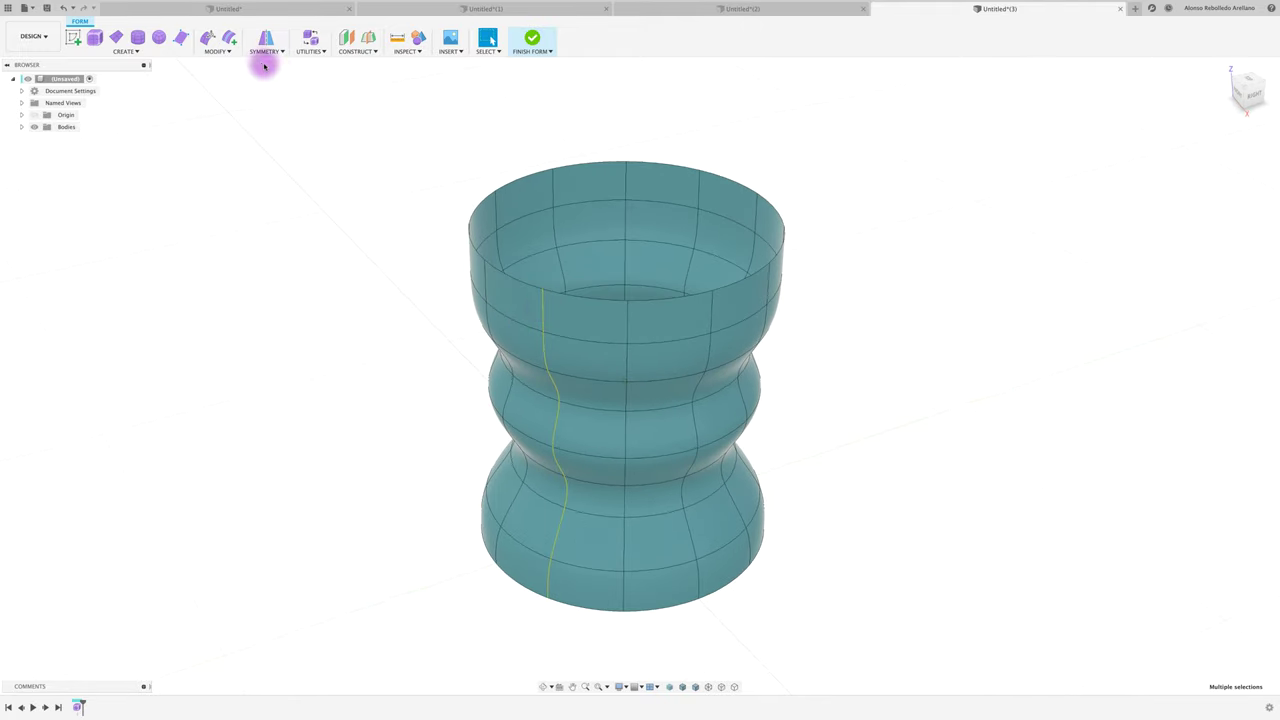
pyautogui.click(207, 37)
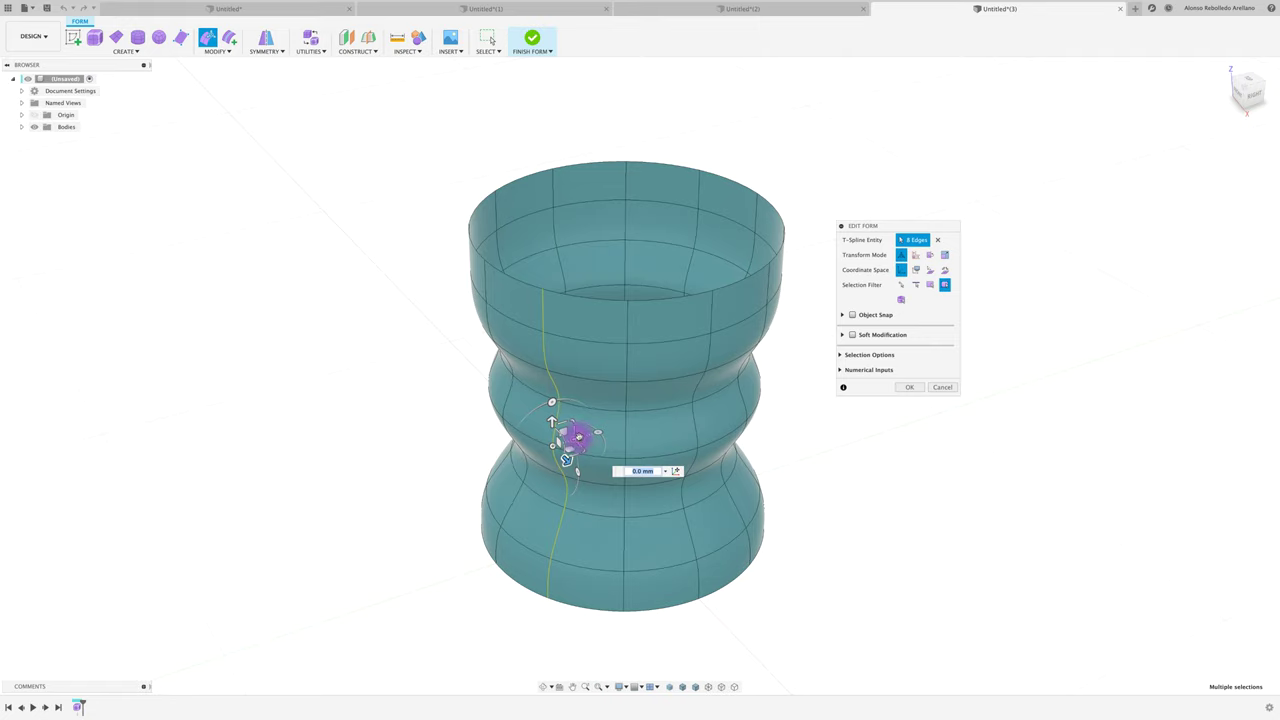
pyautogui.moveTo(578, 436)
pyautogui.mouseDown()
pyautogui.moveTo(414, 520)
pyautogui.moveTo(663, 414)
pyautogui.moveTo(560, 467)
pyautogui.moveTo(430, 460)
pyautogui.mouseUp()
pyautogui.click(942, 387)
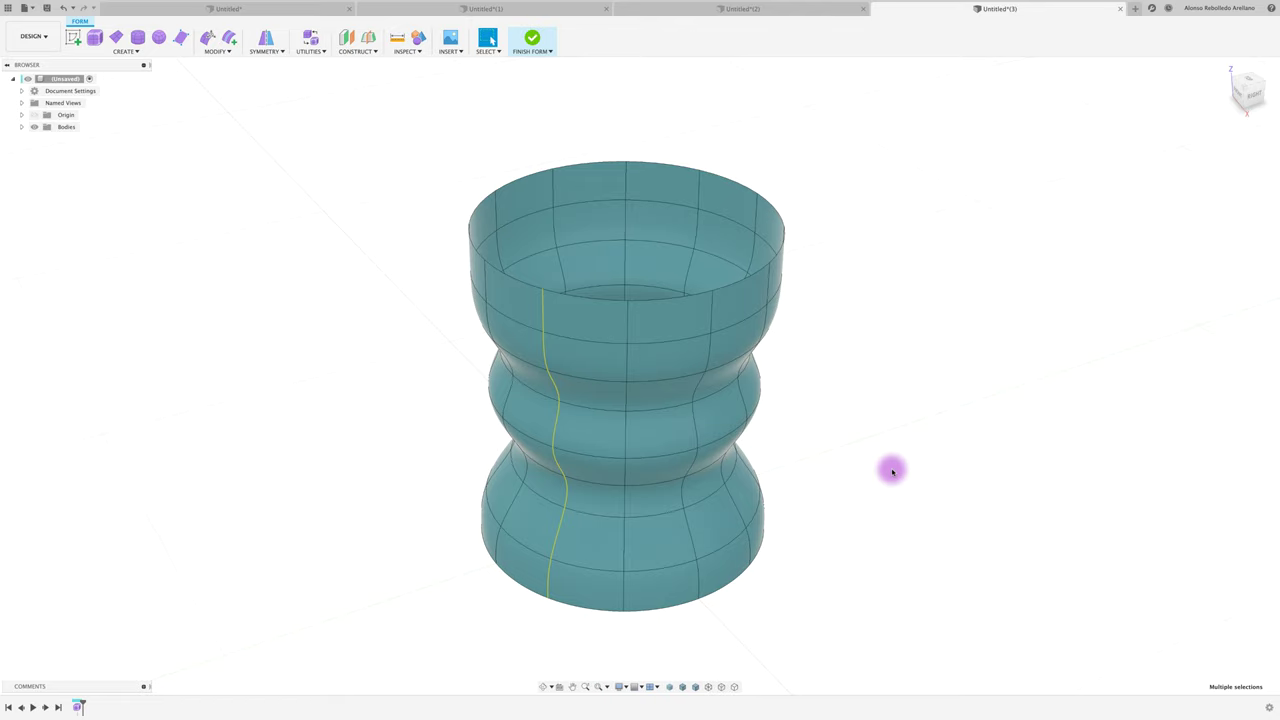
pyautogui.click(166, 323)
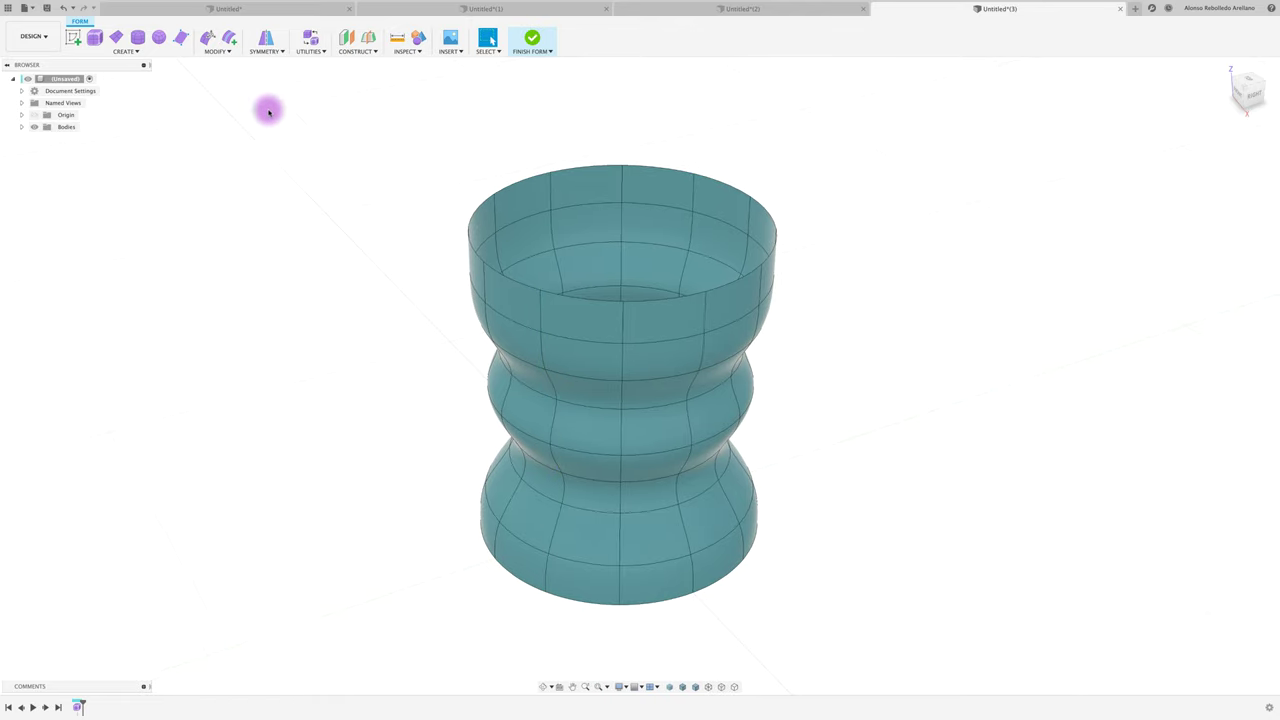
pyautogui.click(125, 52)
pyautogui.click(89, 131)
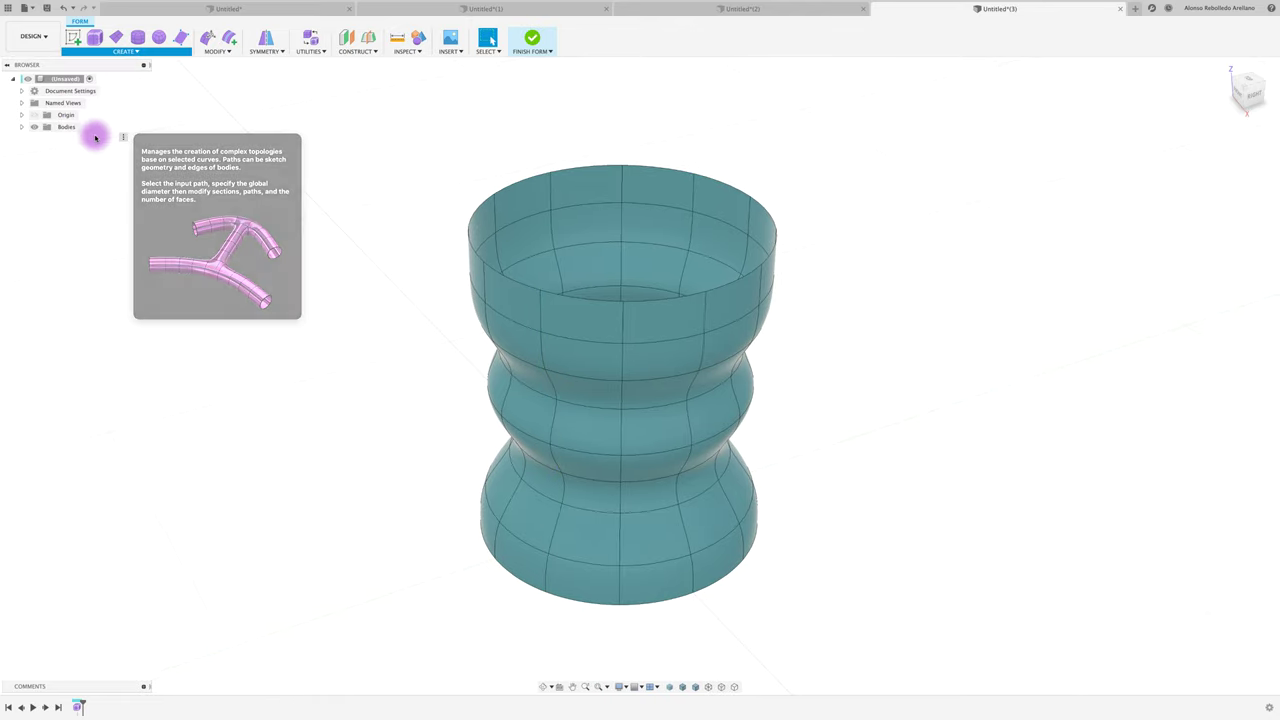
# Step: Run a 2.0 mm smooth-display pipe down one vertical edge chain, creating Pipe1
pyautogui.click(541, 318)
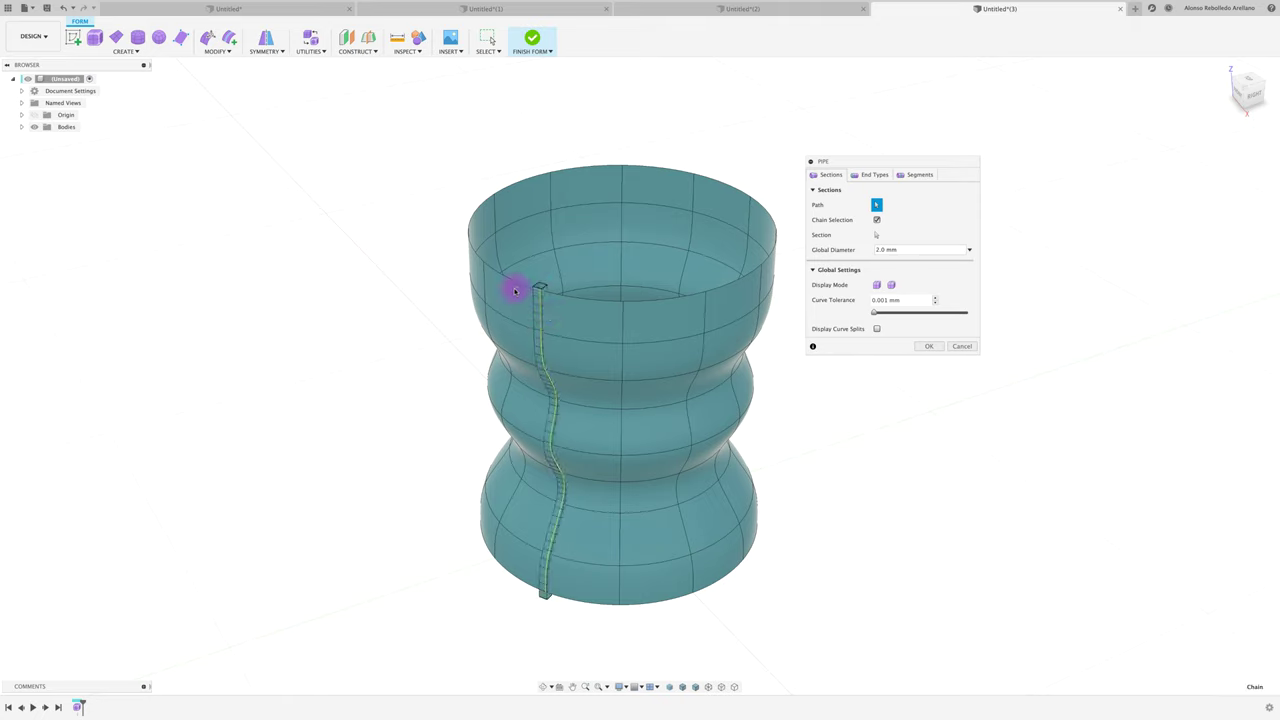
pyautogui.click(890, 287)
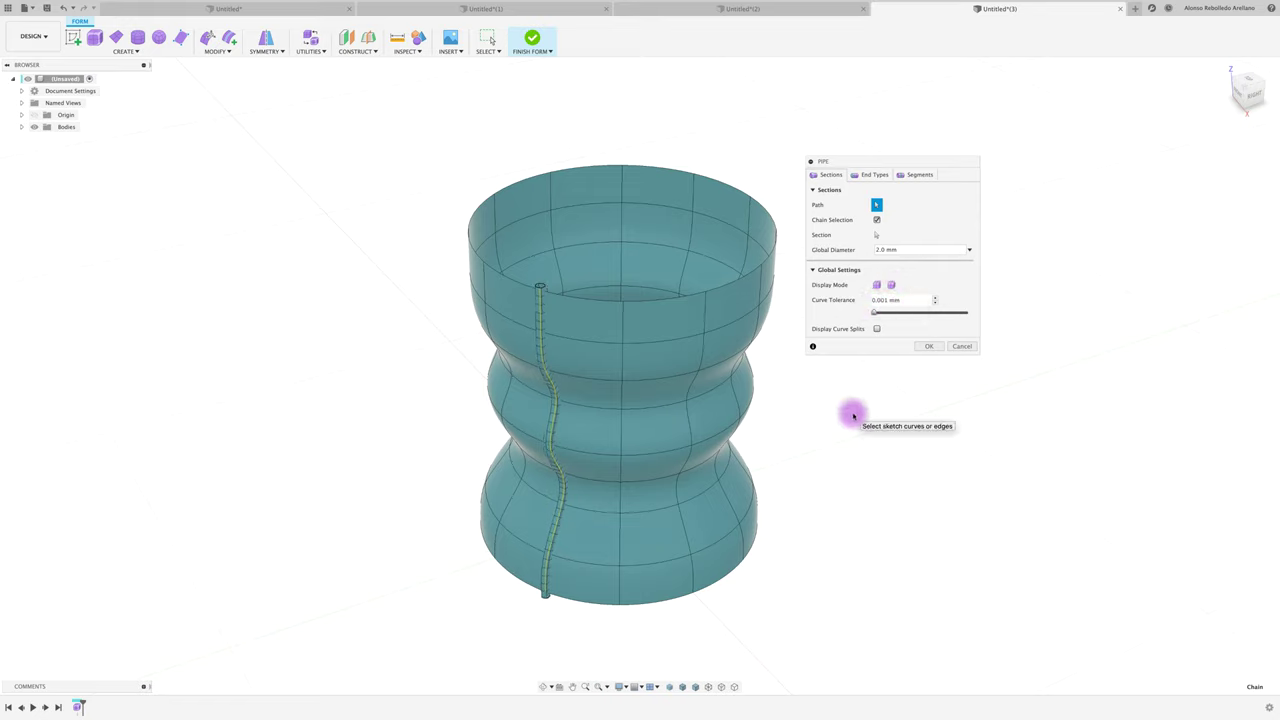
pyautogui.click(930, 346)
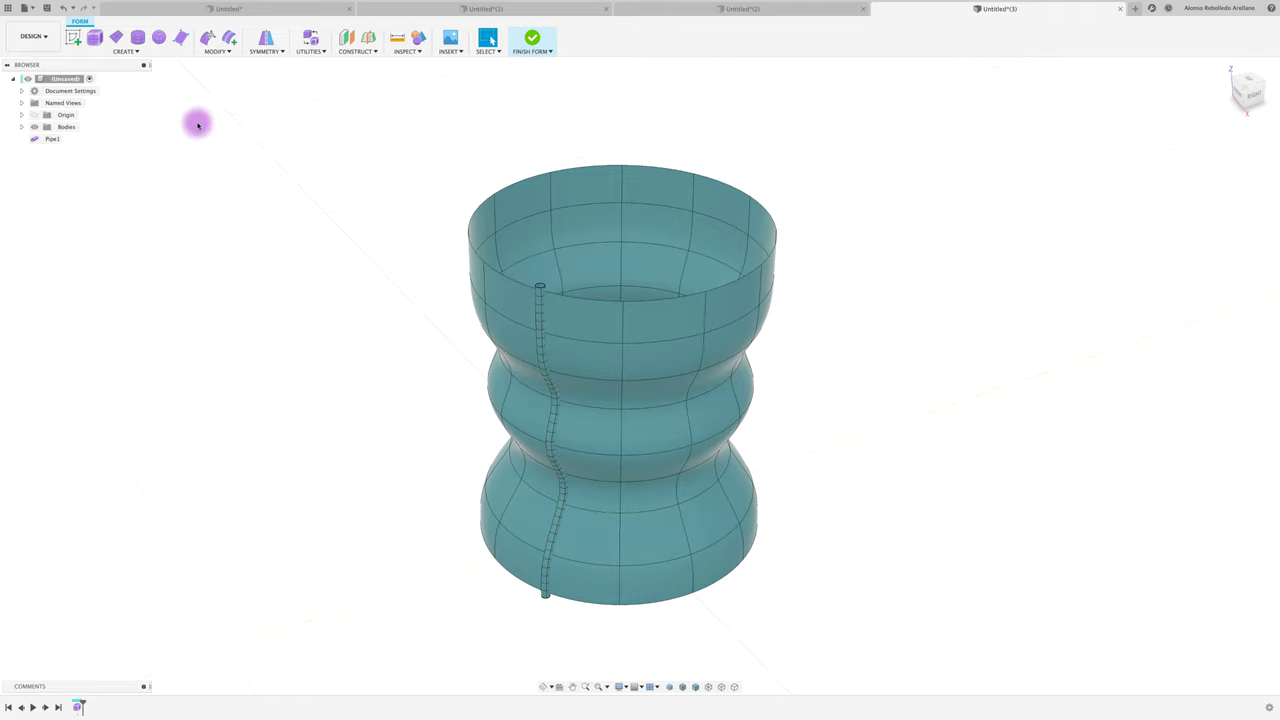
# Step: Start a new pipe along the vase's remaining vertical edge chains
pyautogui.click(131, 51)
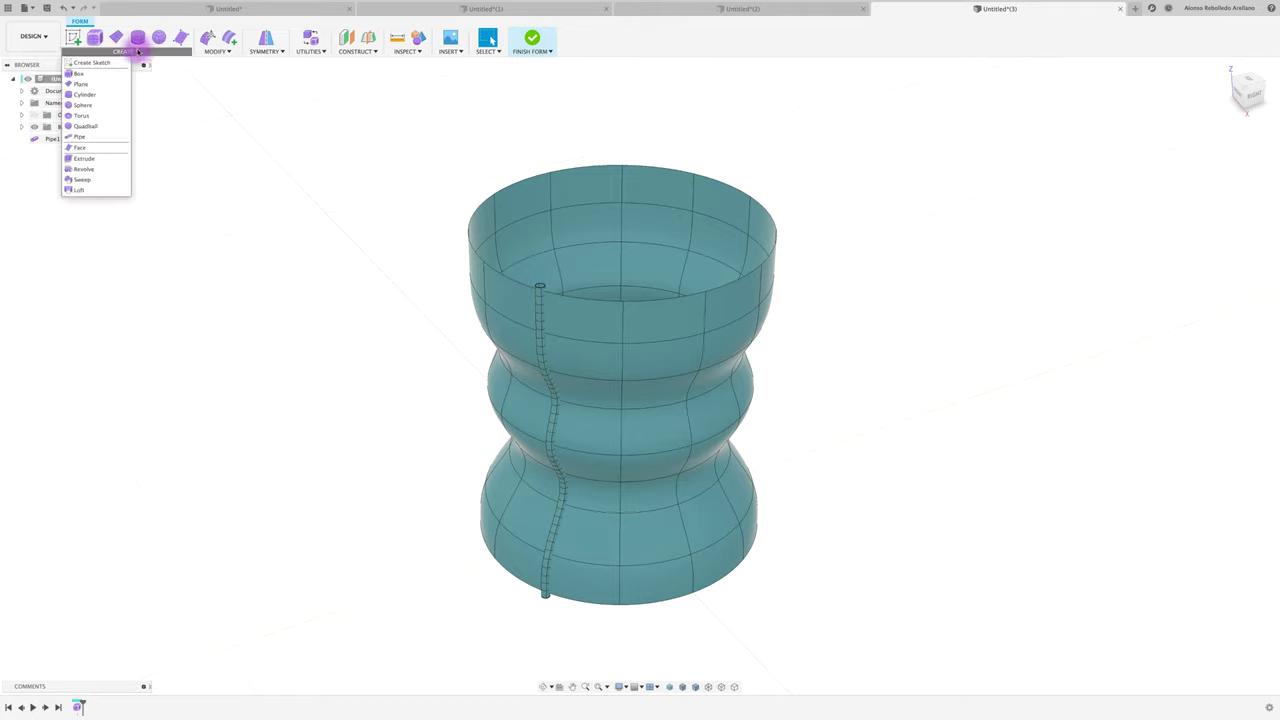
pyautogui.click(80, 137)
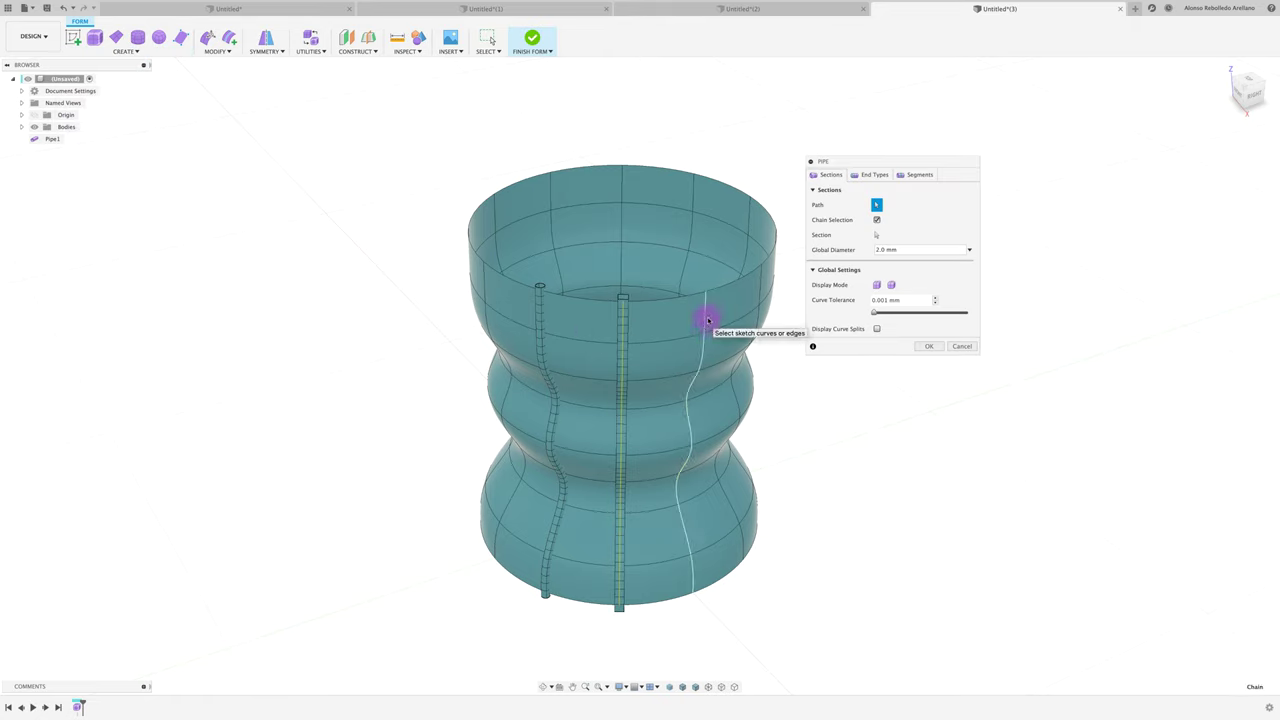
pyautogui.click(622, 298)
pyautogui.click(706, 292)
pyautogui.click(762, 265)
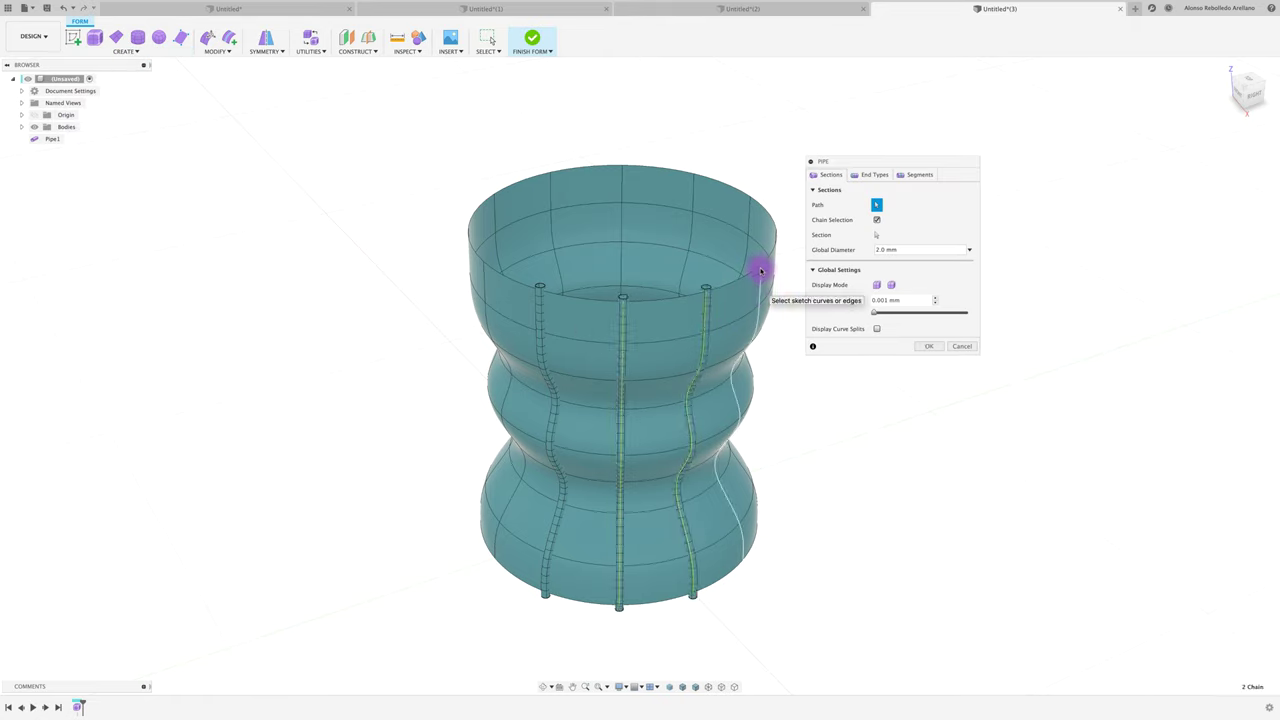
pyautogui.click(694, 180)
pyautogui.click(620, 194)
pyautogui.click(550, 180)
pyautogui.click(480, 270)
# Step: Add the top rim plus the upper, middle and lower horizontal rings to the pipe
pyautogui.click(528, 208)
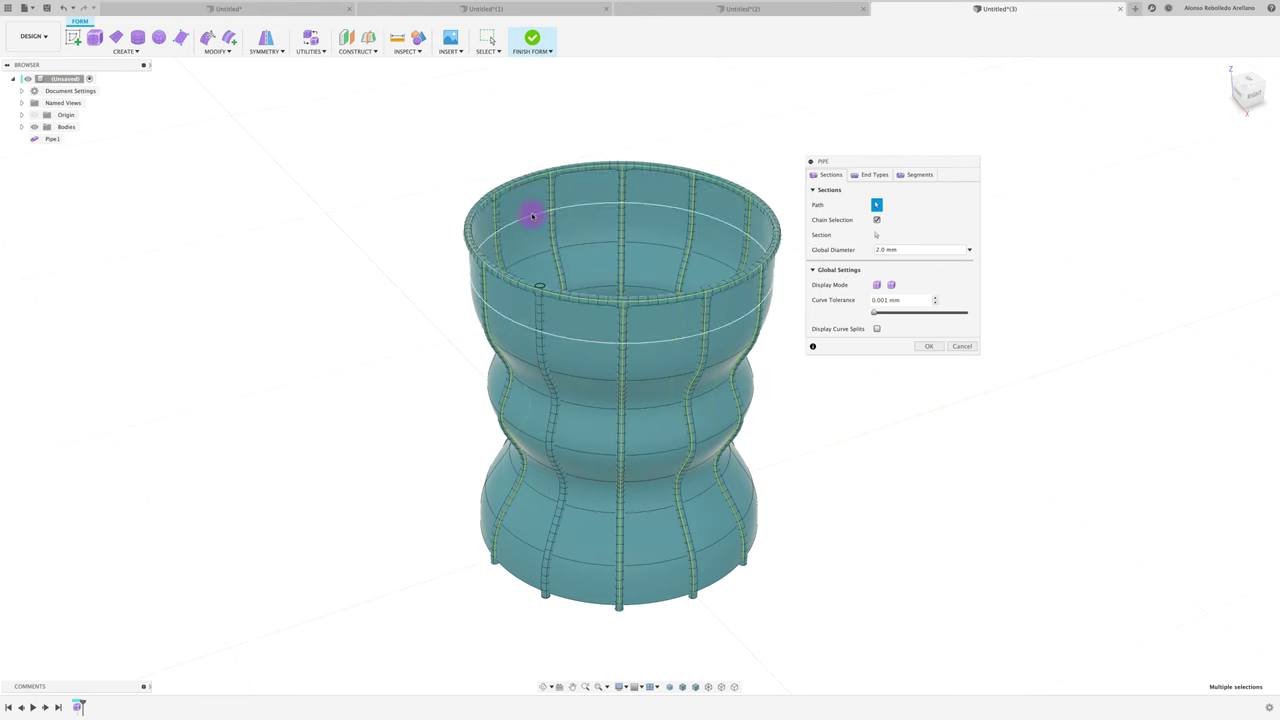
pyautogui.click(634, 303)
pyautogui.click(596, 456)
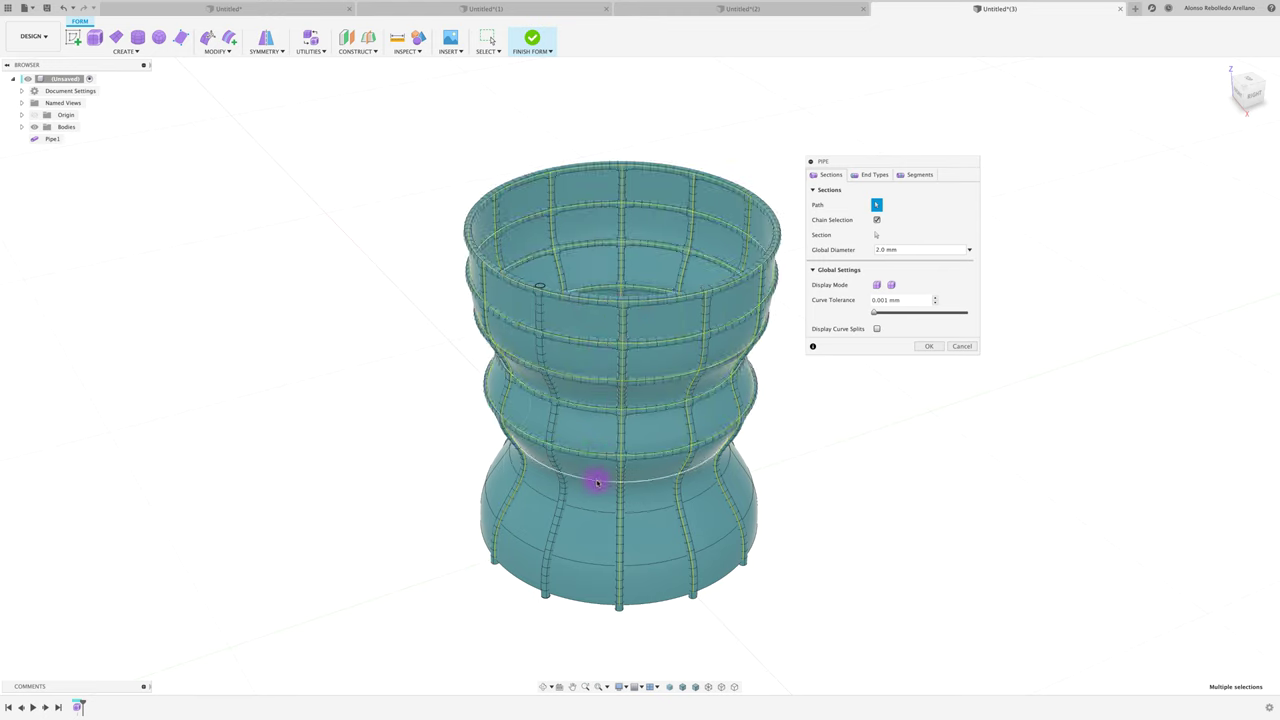
pyautogui.click(591, 505)
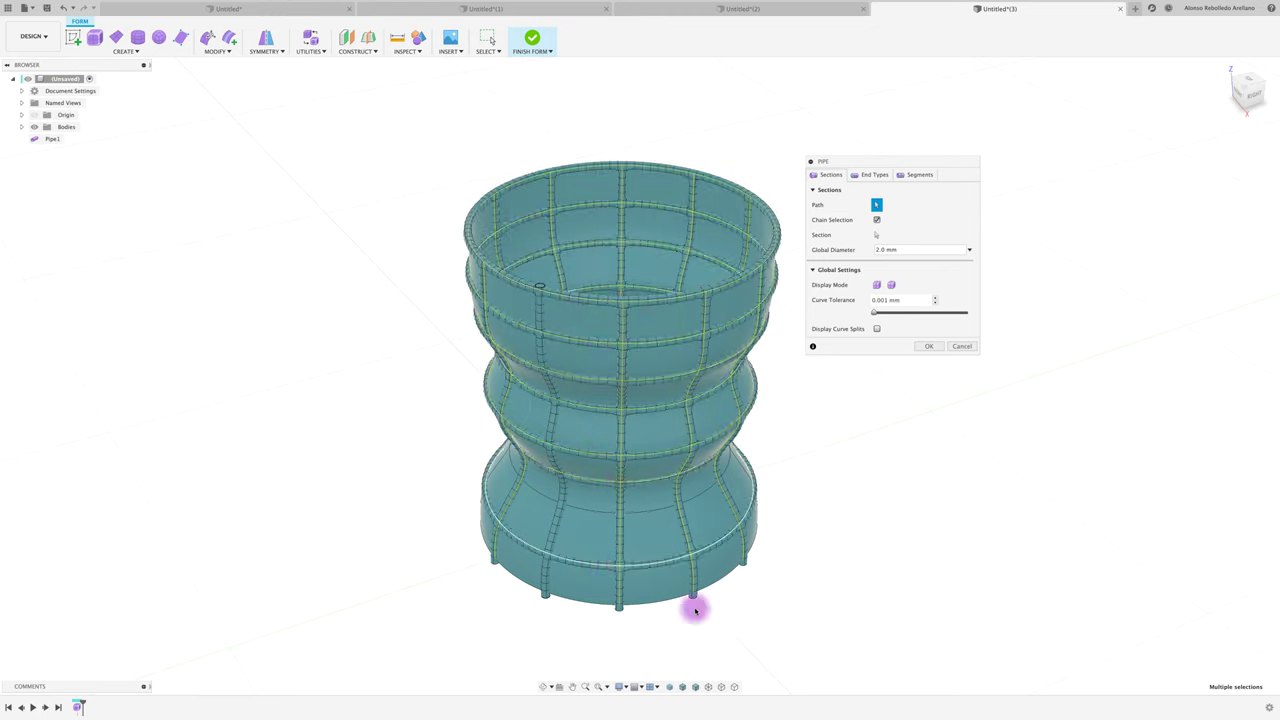
pyautogui.moveTo(574, 634)
pyautogui.keyDown('shift'); pyautogui.mouseDown(button='middle')
pyautogui.moveTo(673, 612)
pyautogui.moveTo(629, 403)
pyautogui.mouseUp(button='middle'); pyautogui.keyUp('shift')
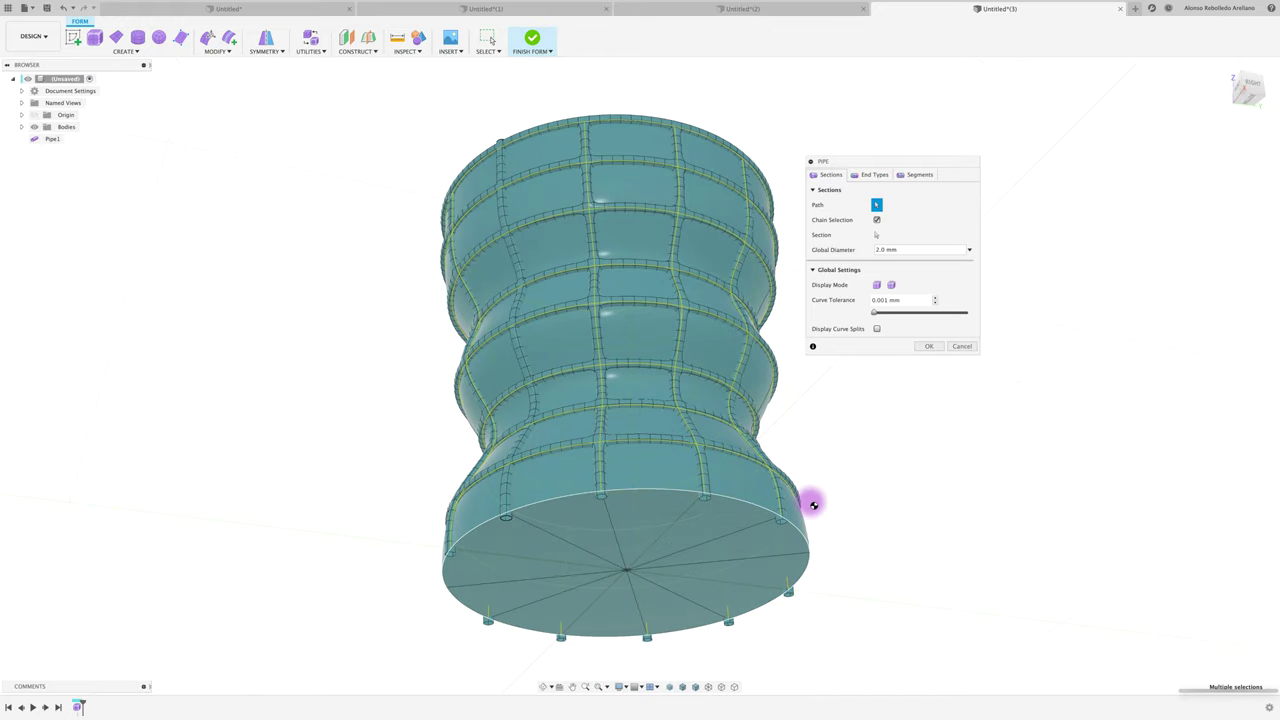
pyautogui.keyDown('shift'); pyautogui.moveTo(810, 505); pyautogui.dragTo(361, 249, button='middle'); pyautogui.keyUp('shift')
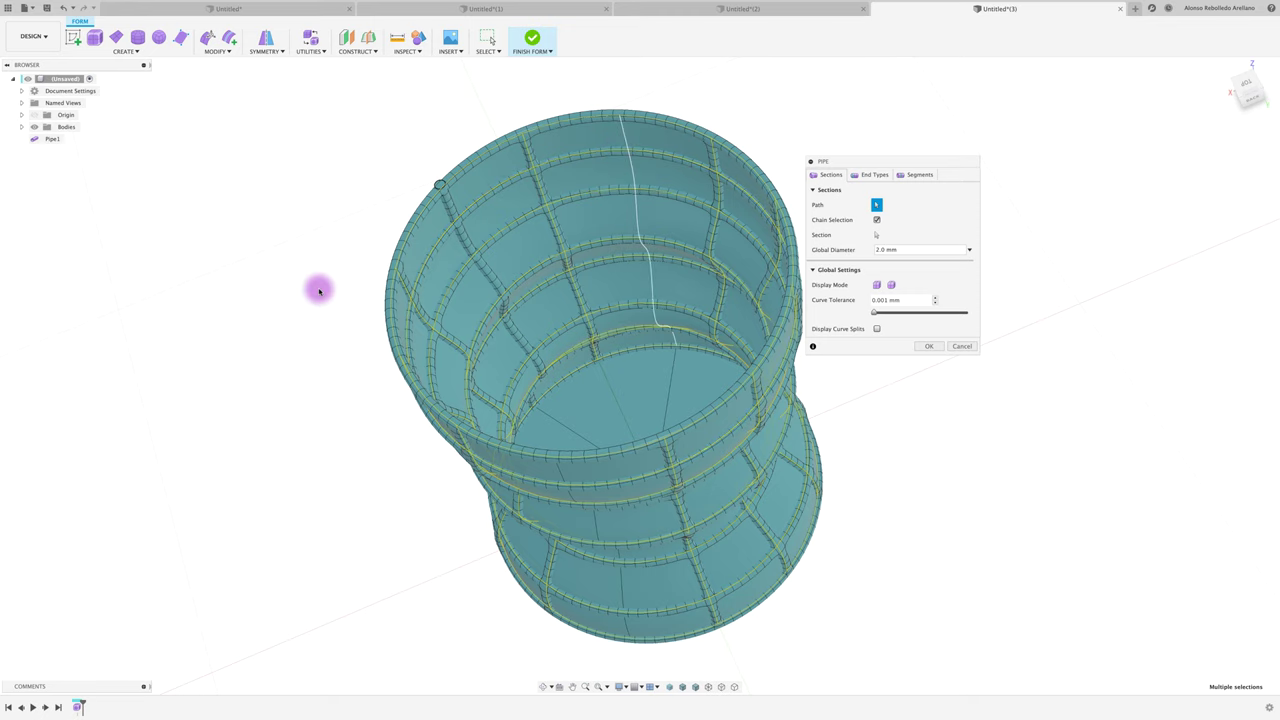
pyautogui.keyDown('shift'); pyautogui.moveTo(317, 288); pyautogui.dragTo(498, 350, button='middle'); pyautogui.keyUp('shift')
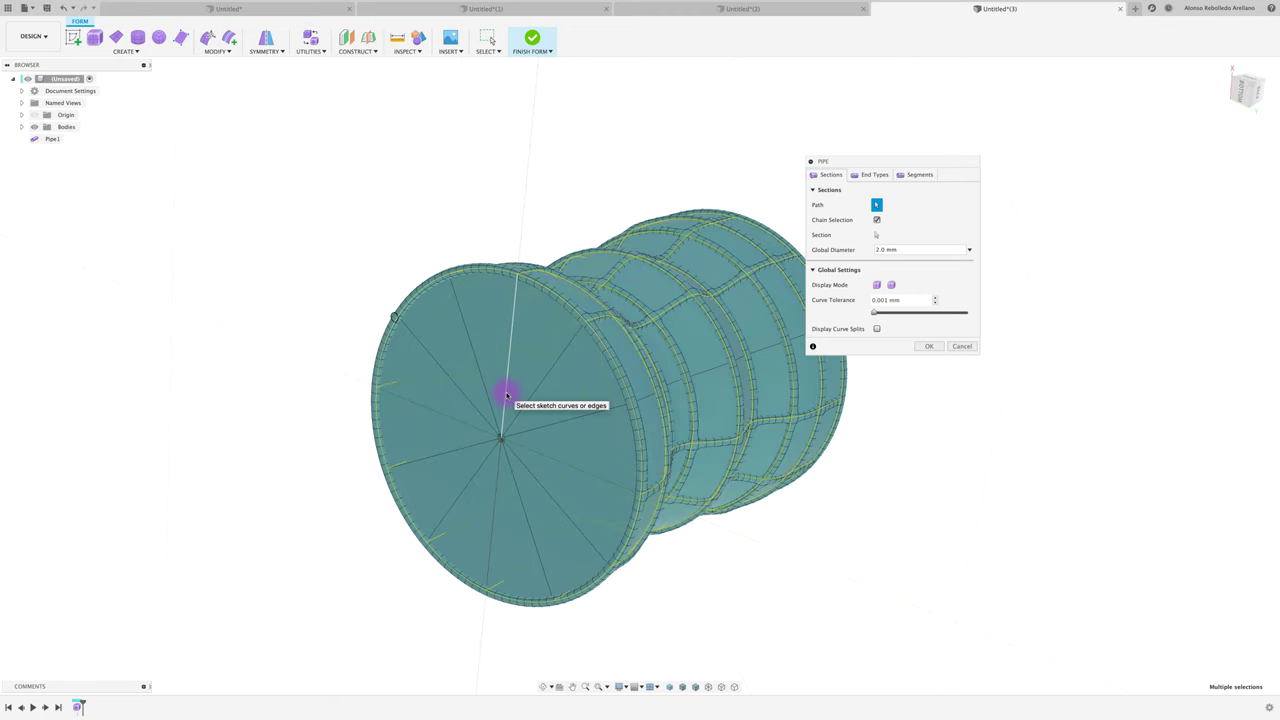
# Step: Add five radial spoke edges across the collapsed base to the 2.0 mm pipe path
pyautogui.click(504, 388)
pyautogui.click(531, 428)
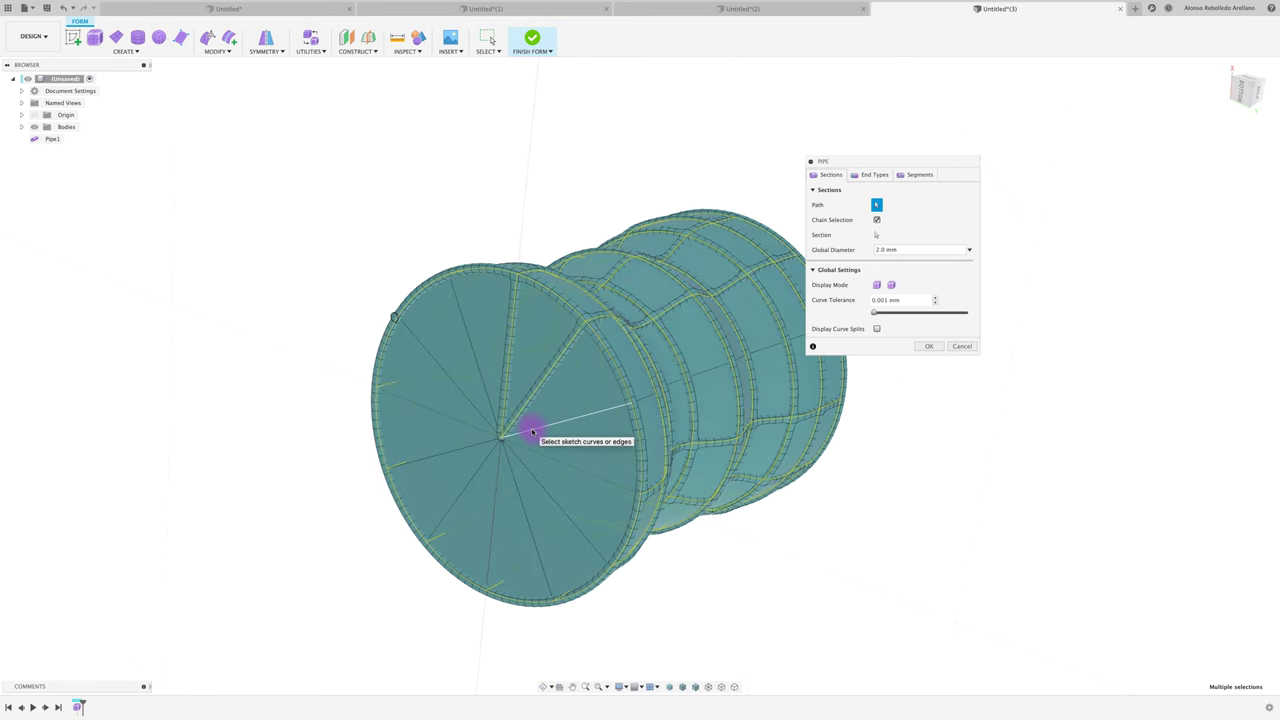
pyautogui.keyDown('shift'); pyautogui.moveTo(757, 349); pyautogui.dragTo(606, 400, button='middle'); pyautogui.keyUp('shift')
pyautogui.keyDown('shift'); pyautogui.moveTo(513, 489); pyautogui.dragTo(534, 408, button='middle'); pyautogui.keyUp('shift')
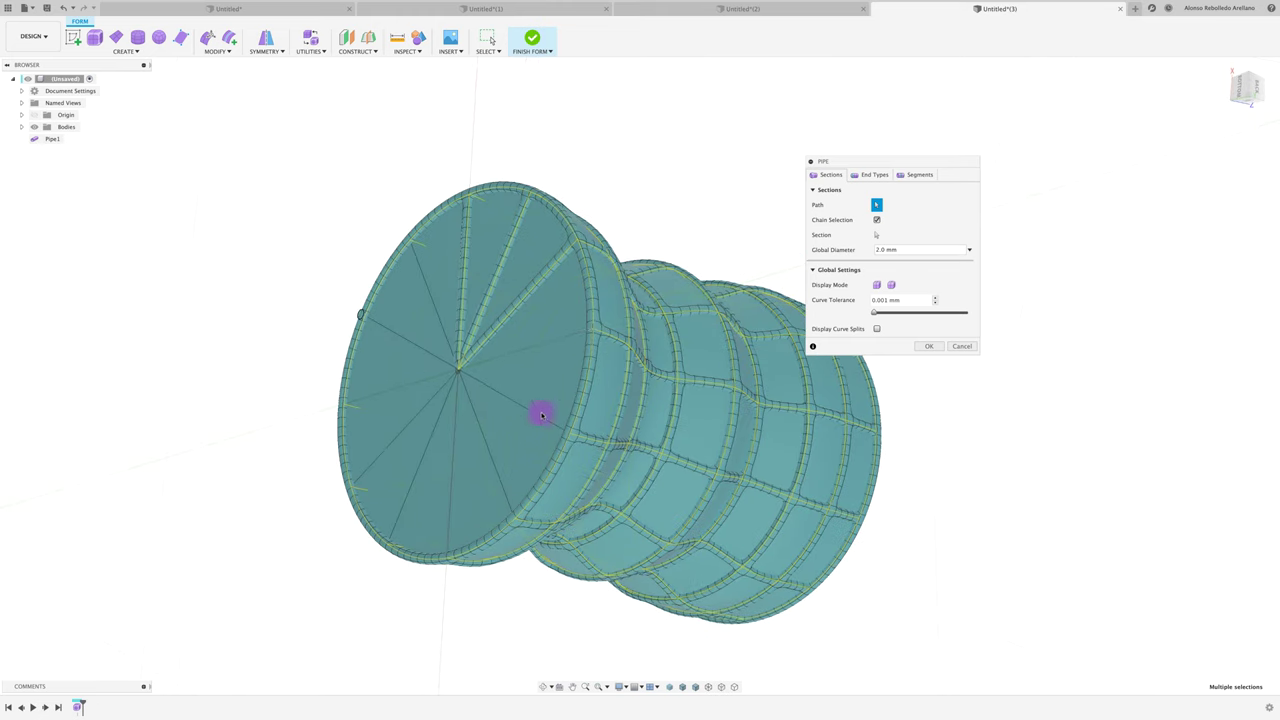
pyautogui.click(489, 451)
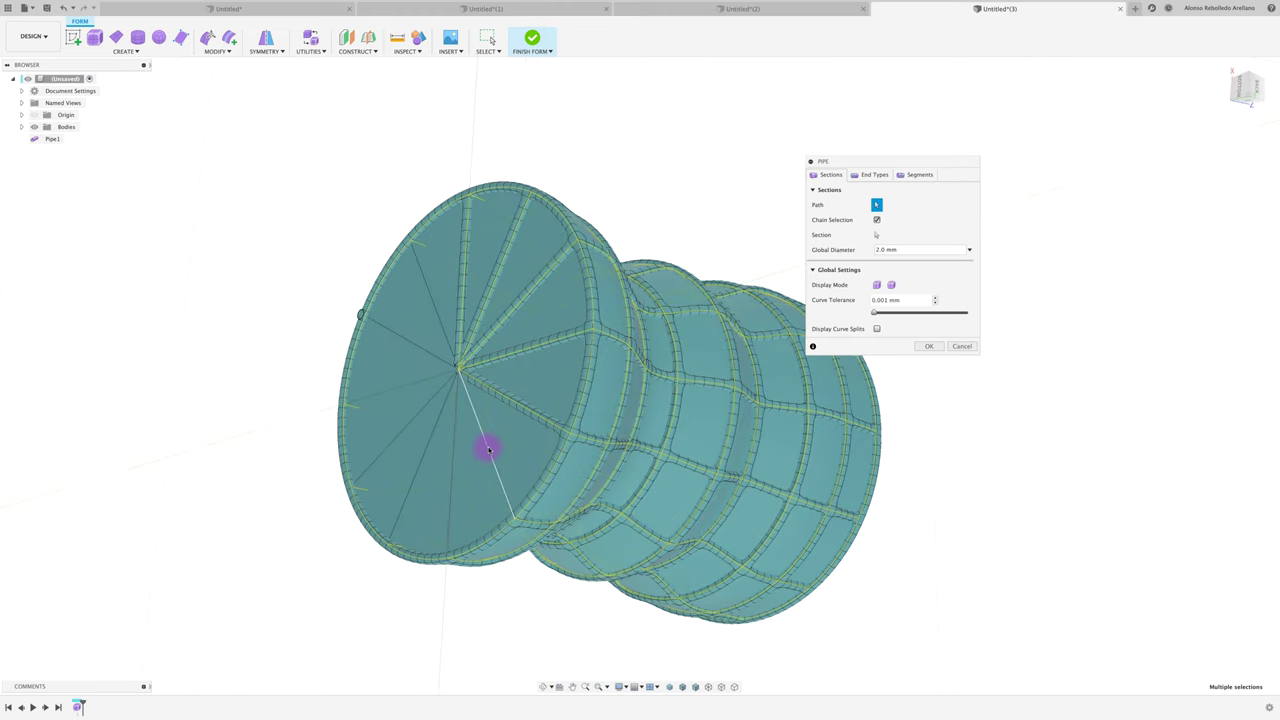
pyautogui.click(441, 463)
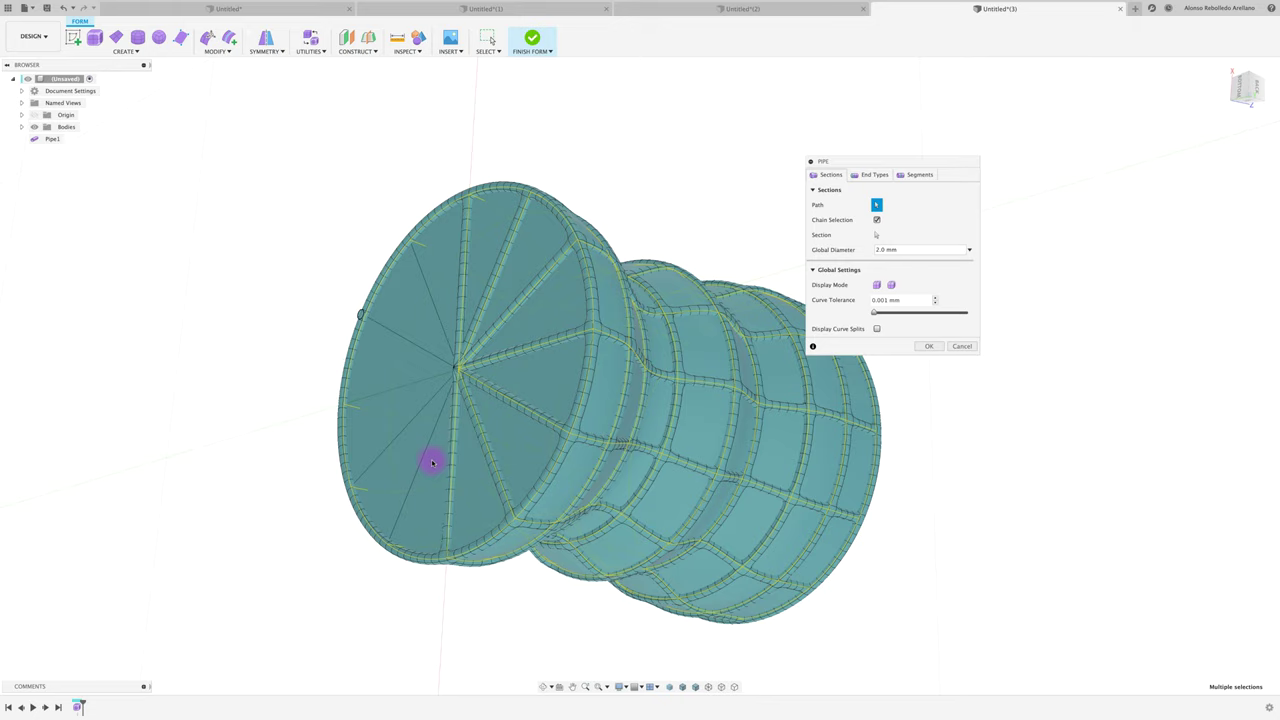
pyautogui.click(442, 331)
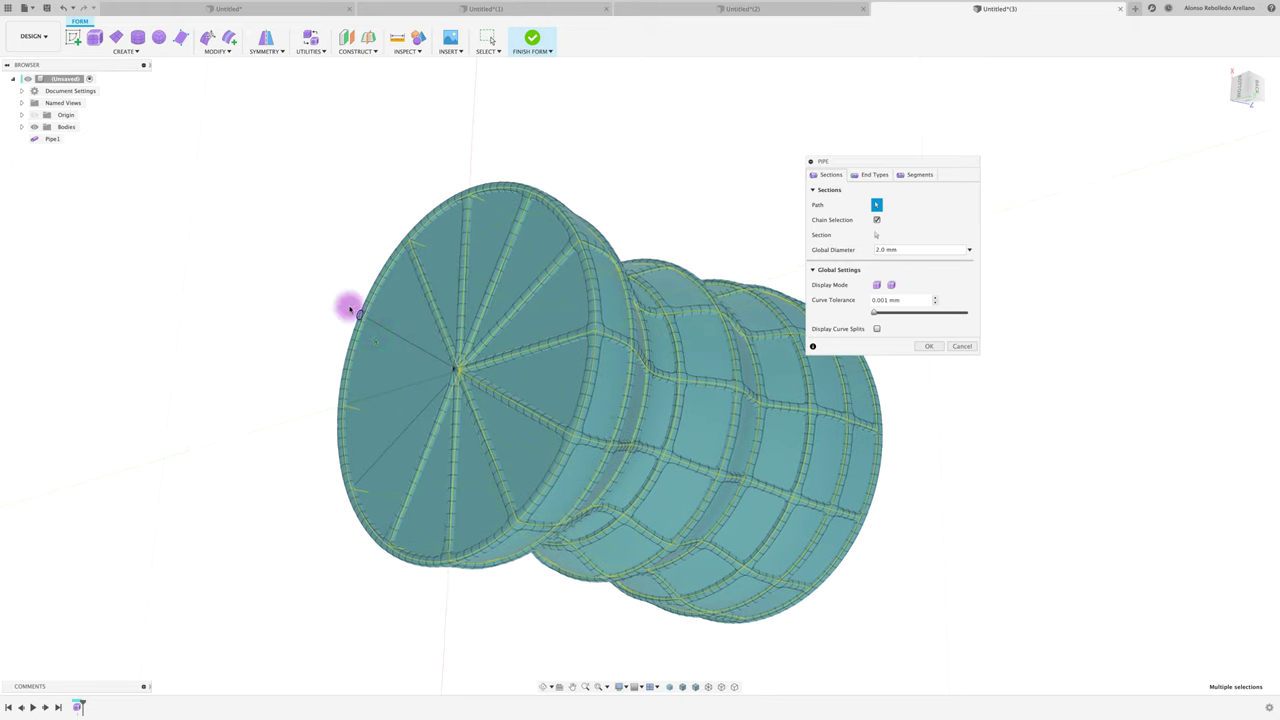
pyautogui.moveTo(349, 306)
pyautogui.keyDown('shift'); pyautogui.mouseDown(button='middle')
pyautogui.moveTo(580, 551)
pyautogui.moveTo(629, 446)
pyautogui.mouseUp(button='middle'); pyautogui.keyUp('shift')
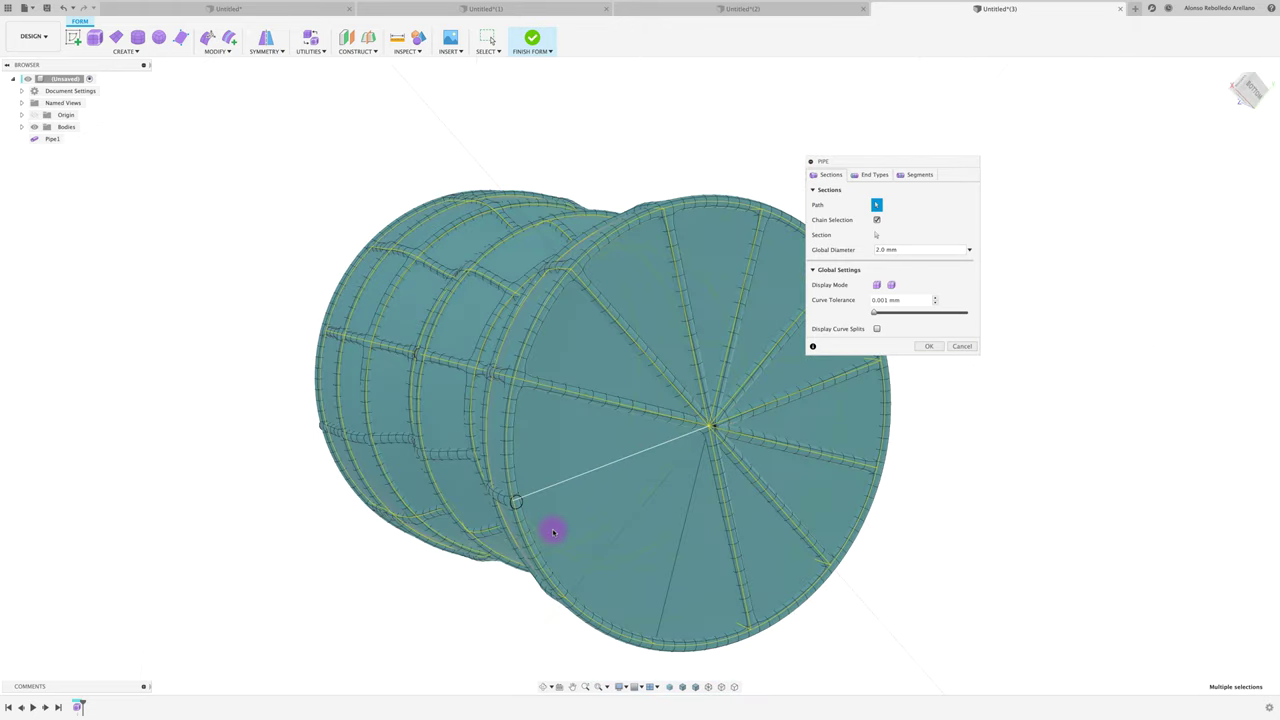
pyautogui.keyDown('shift'); pyautogui.moveTo(551, 528); pyautogui.dragTo(543, 397, button='middle'); pyautogui.keyUp('shift')
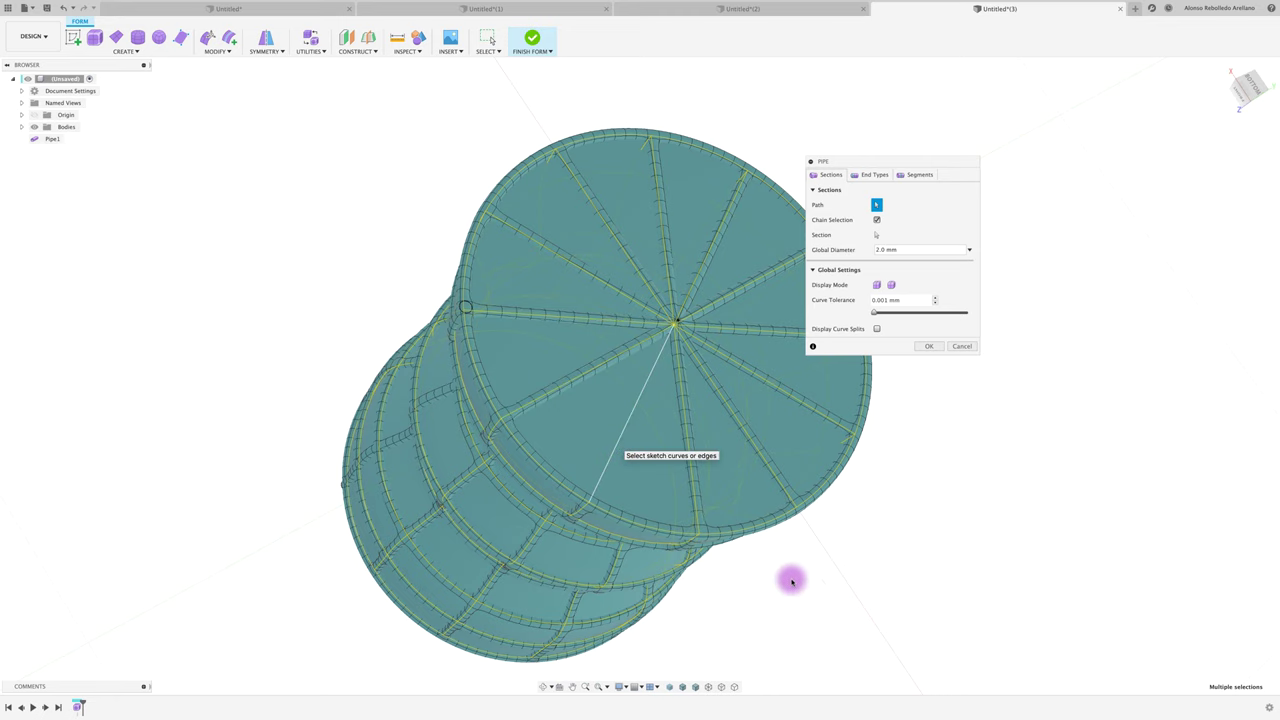
pyautogui.moveTo(771, 580)
pyautogui.keyDown('shift'); pyautogui.mouseDown(button='middle')
pyautogui.moveTo(791, 500)
pyautogui.moveTo(764, 472)
pyautogui.mouseUp(button='middle'); pyautogui.keyUp('shift')
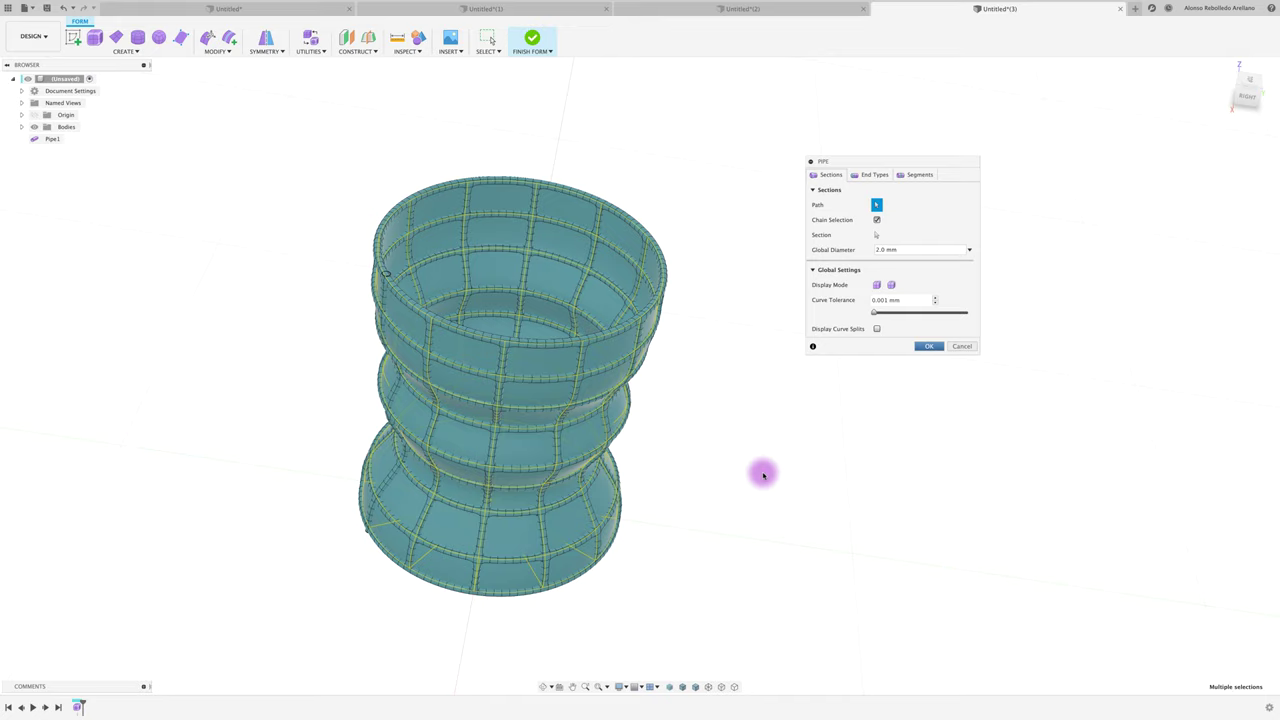
# Step: Commit the lattice pipe as Pipe2, then inspect Pipe1 and its context menu
pyautogui.press('Return')
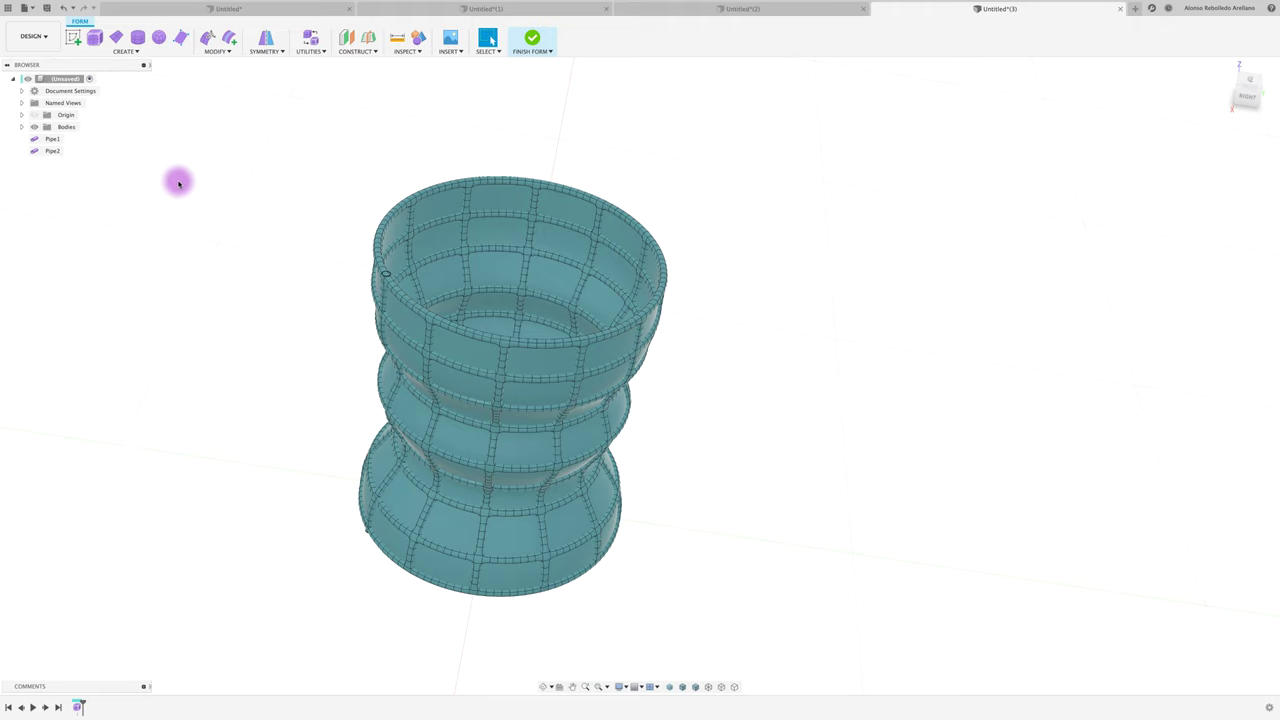
pyautogui.click(53, 140)
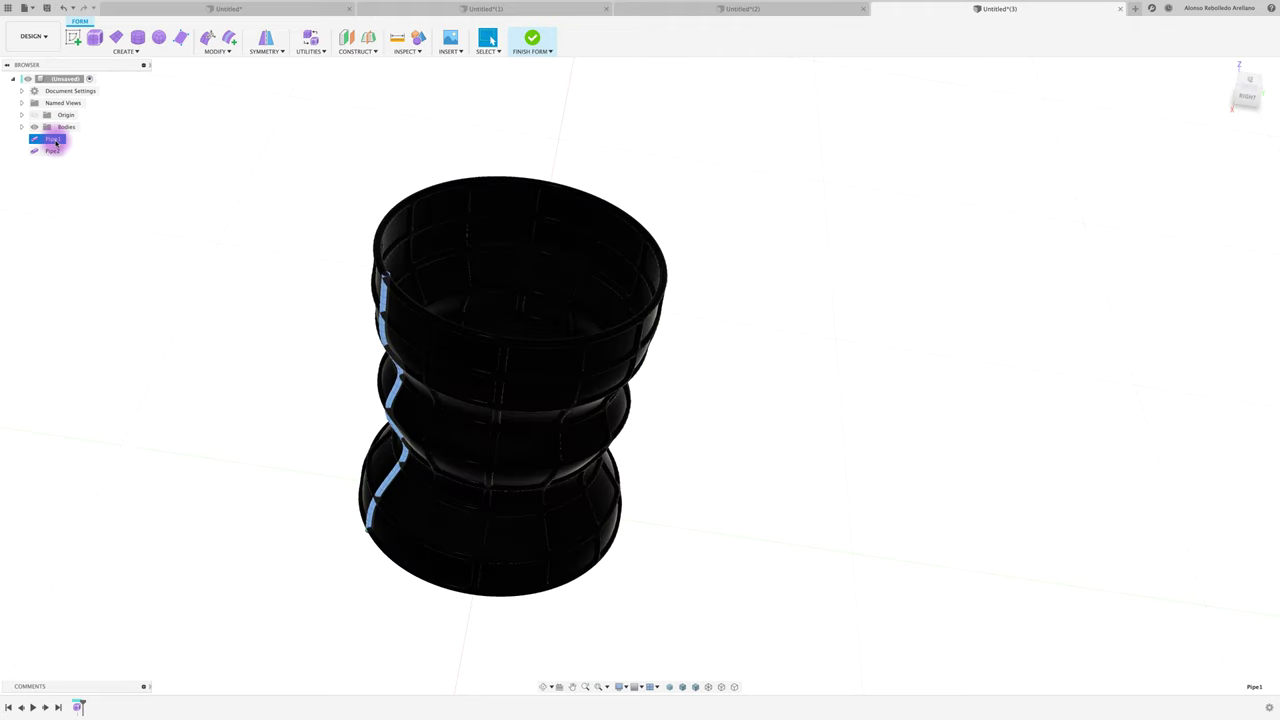
pyautogui.click(151, 177)
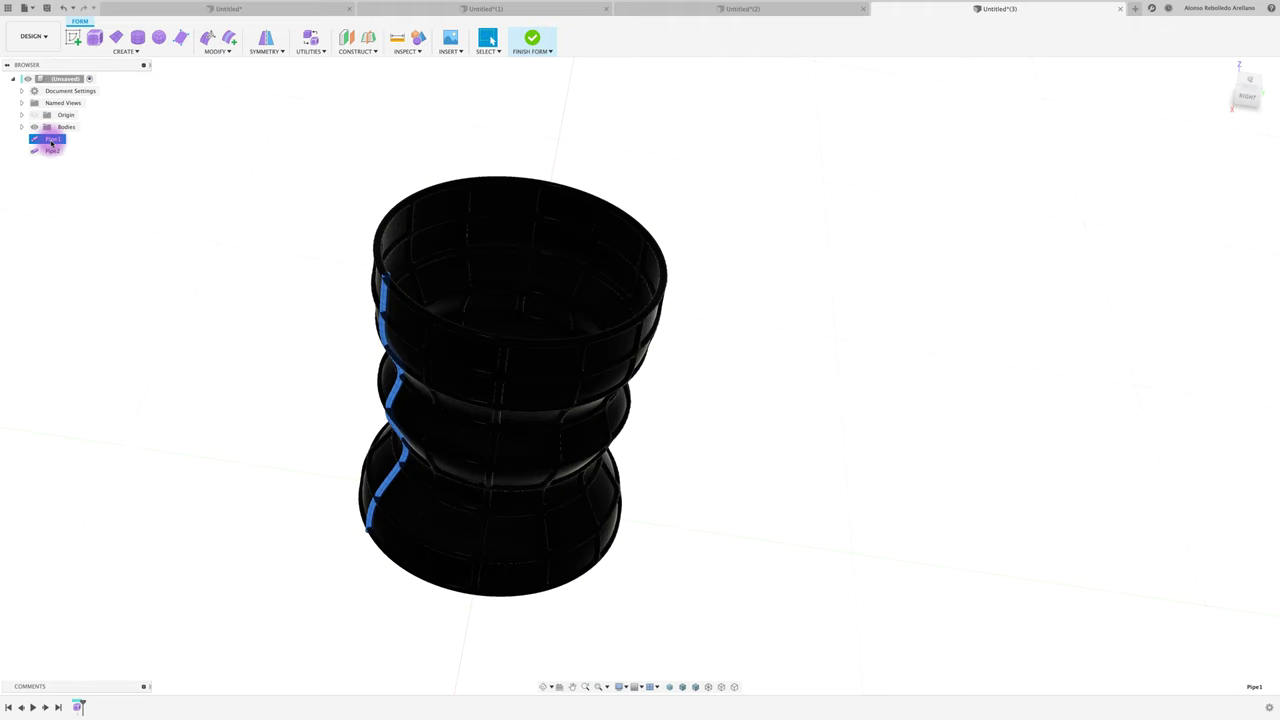
pyautogui.click(52, 142)
pyautogui.rightClick(52, 141)
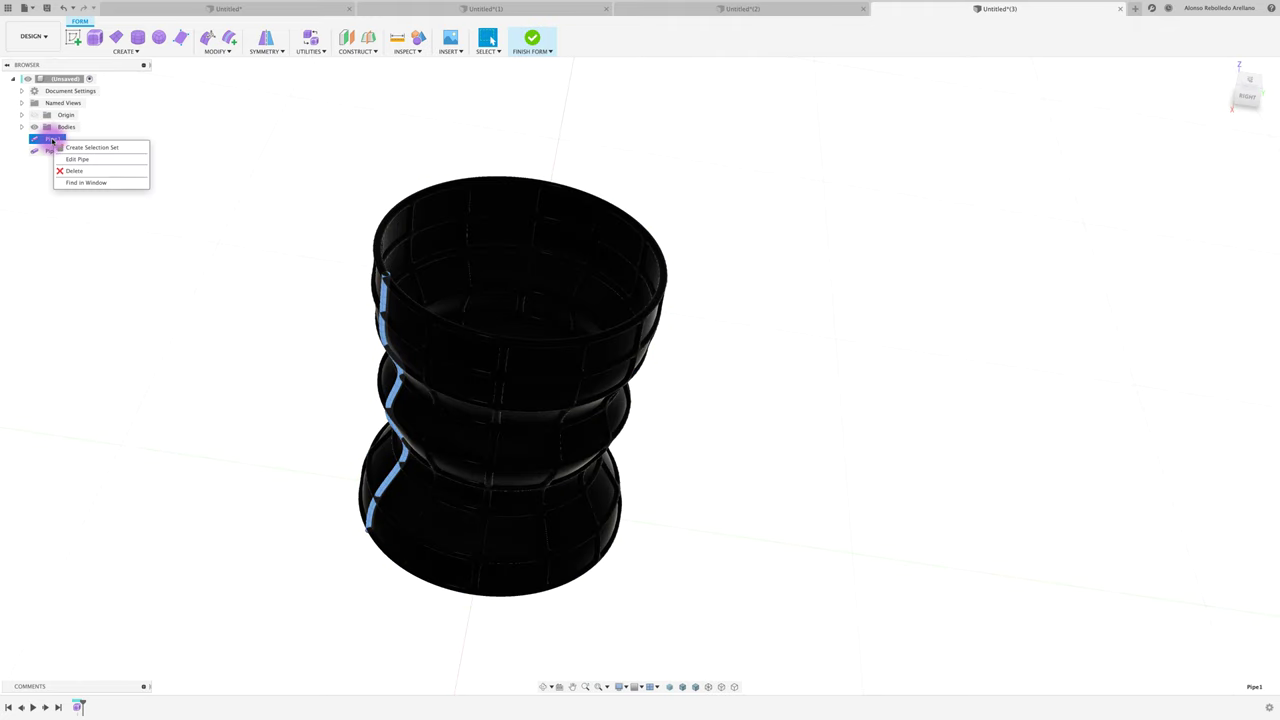
pyautogui.click(125, 148)
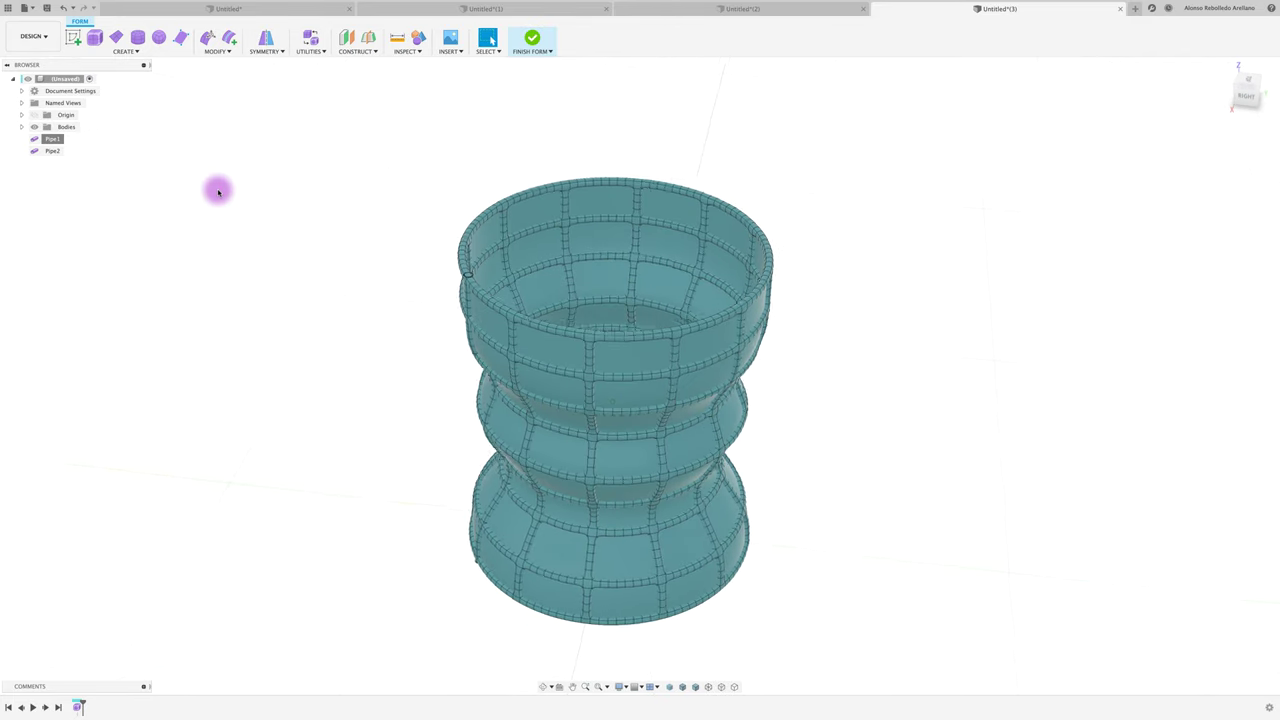
# Step: Expand Bodies, identify Body1 to Body3, and hide Body1, the vase surface
pyautogui.keyDown('ctrl'); pyautogui.click(39, 153); pyautogui.keyUp('ctrl')
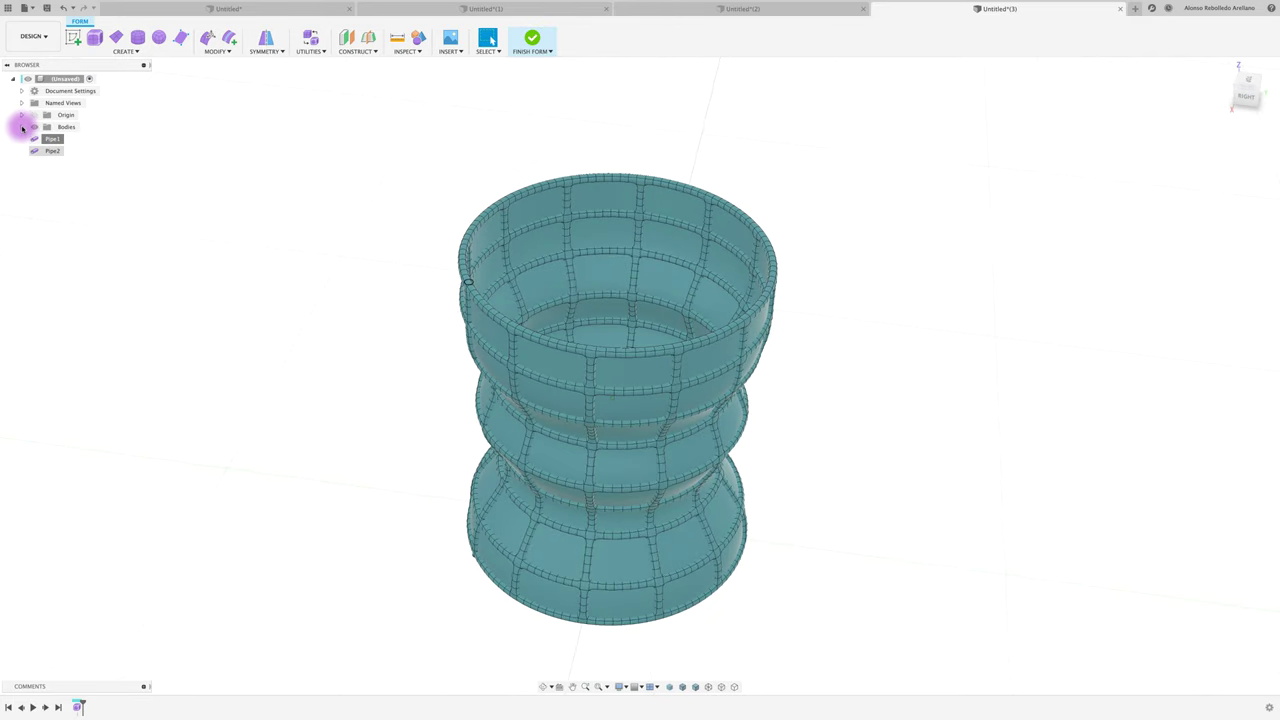
pyautogui.click(22, 127)
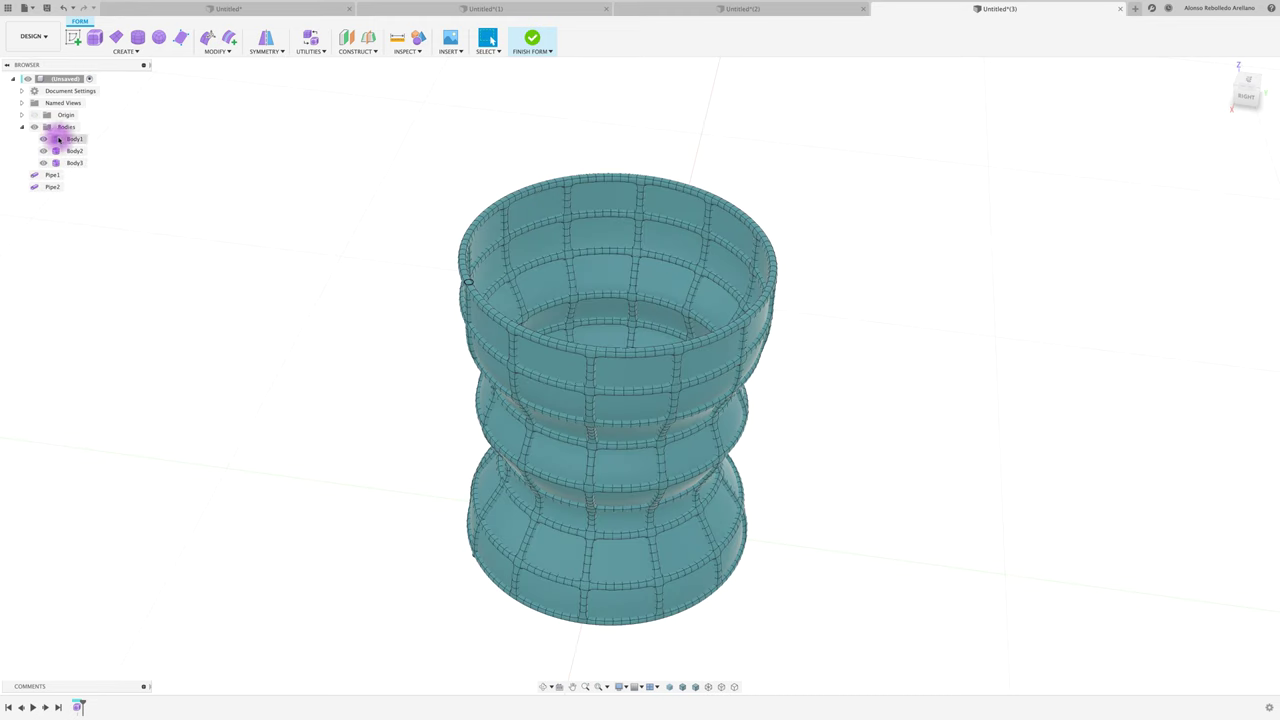
pyautogui.click(70, 139)
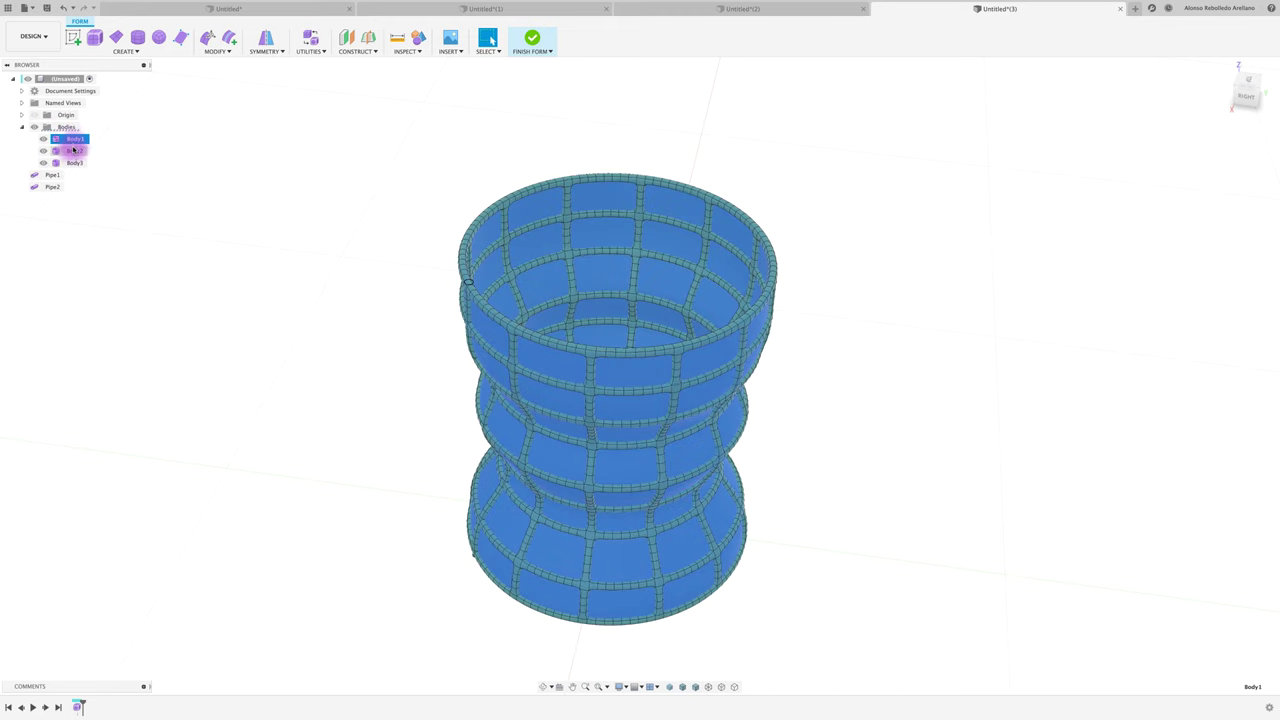
pyautogui.click(73, 151)
pyautogui.click(75, 162)
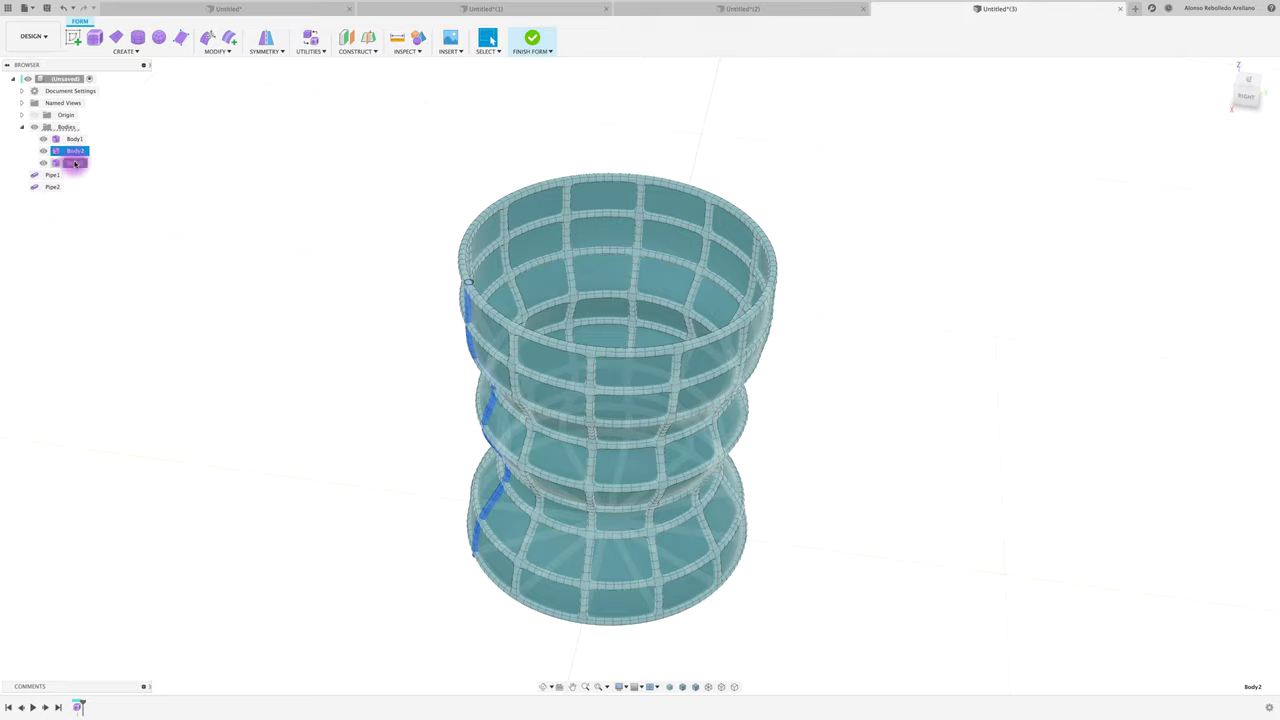
pyautogui.click(74, 139)
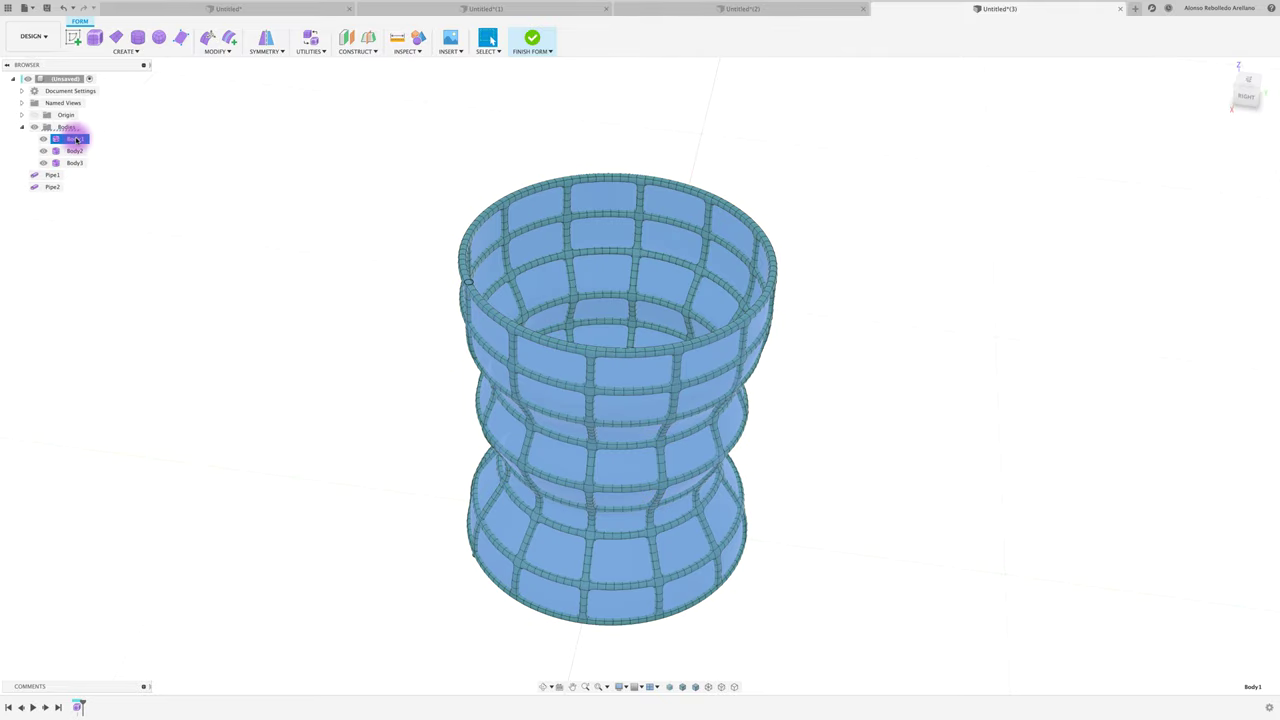
pyautogui.click(42, 139)
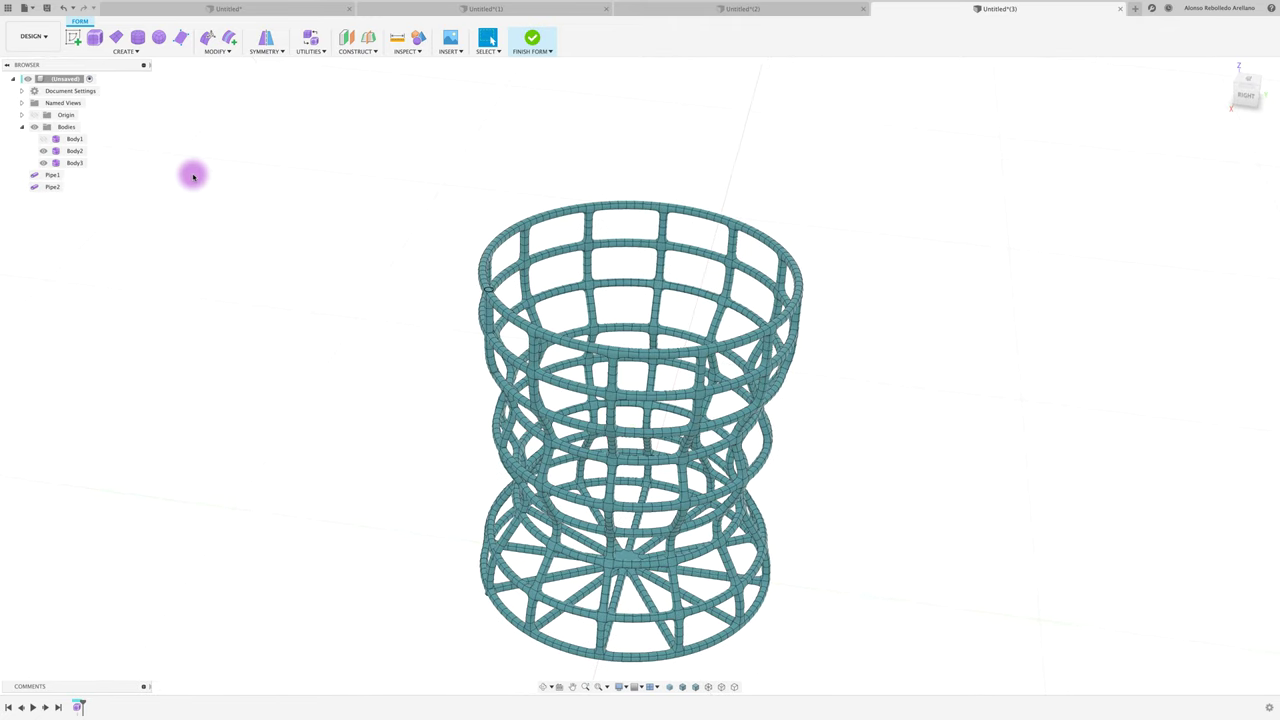
# Step: Delete Body1, the original vase surface, leaving the pipe bodies
pyautogui.click(75, 139)
pyautogui.rightClick(77, 140)
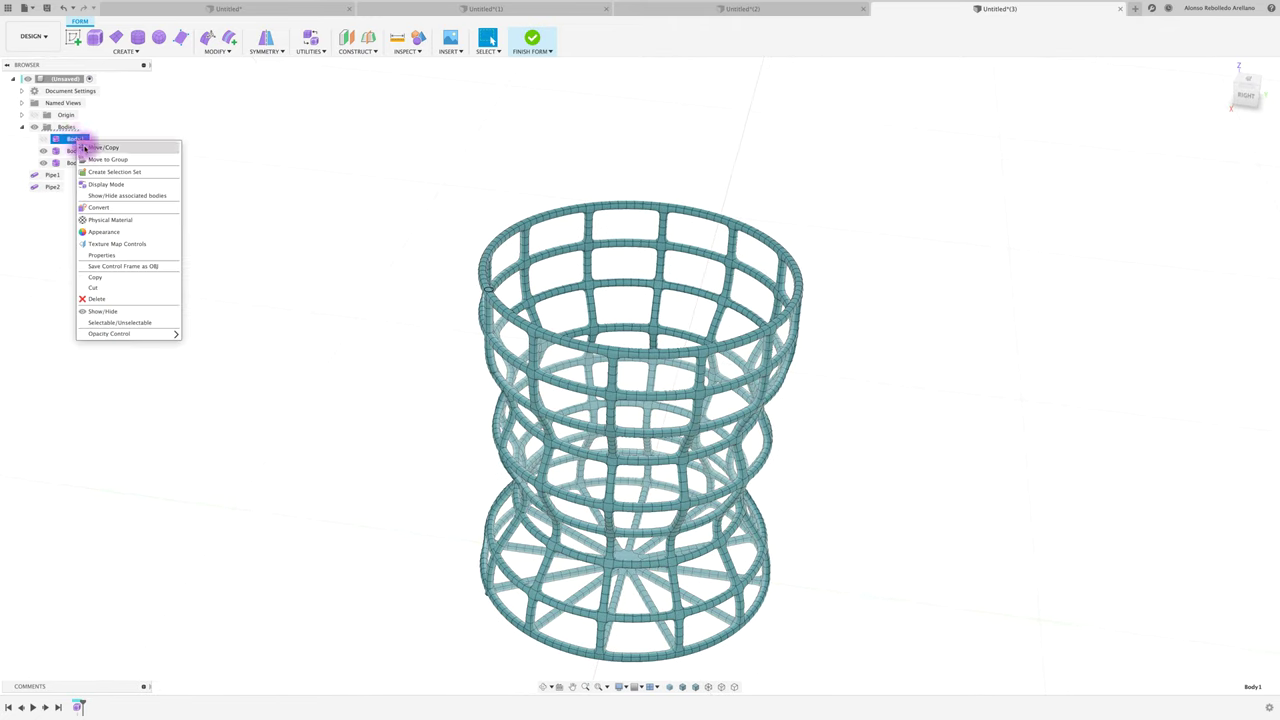
pyautogui.click(100, 298)
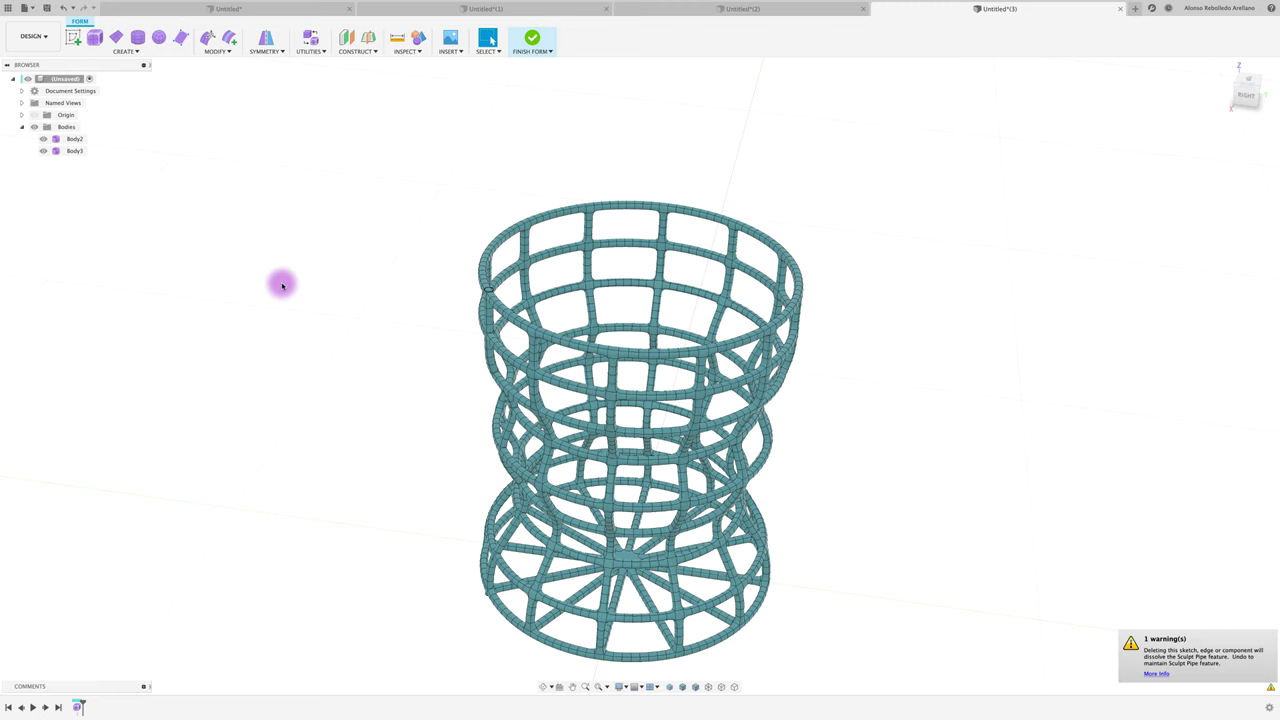
pyautogui.keyDown('shift'); pyautogui.scroll(-5, 282, 286); pyautogui.keyUp('shift')
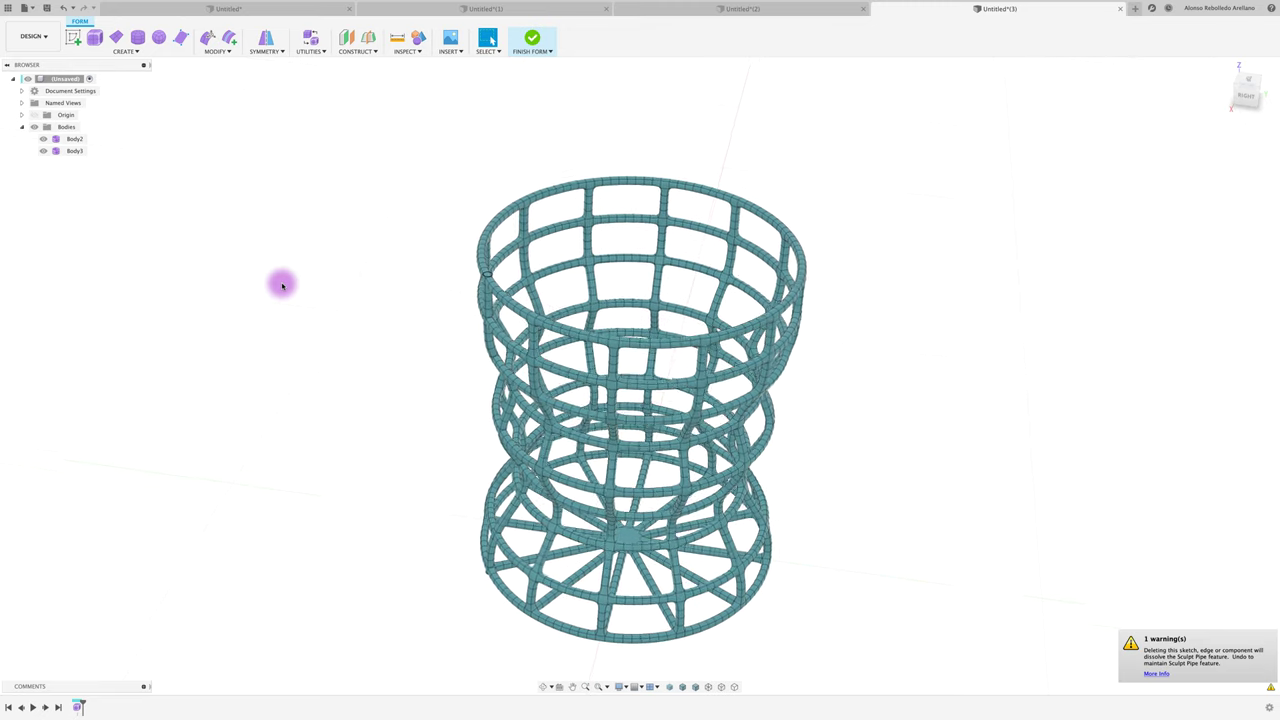
pyautogui.keyDown('shift'); pyautogui.scroll(-3, 282, 286); pyautogui.keyUp('shift')
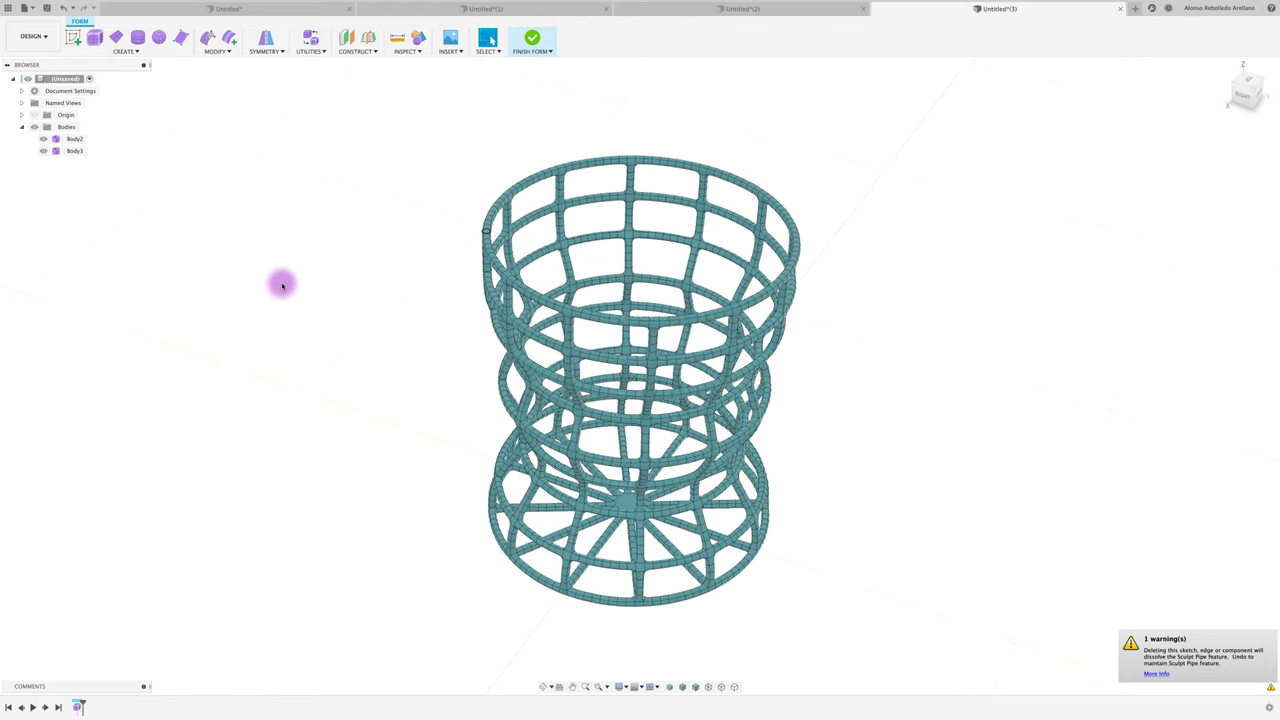
pyautogui.keyDown('shift'); pyautogui.scroll(-3, 282, 286); pyautogui.keyUp('shift')
pyautogui.keyDown('shift'); pyautogui.scroll(-2, 282, 286); pyautogui.keyUp('shift')
pyautogui.keyDown('shift'); pyautogui.scroll(-2, 282, 286); pyautogui.keyUp('shift')
pyautogui.keyDown('shift'); pyautogui.scroll(-1, 282, 286); pyautogui.keyUp('shift')
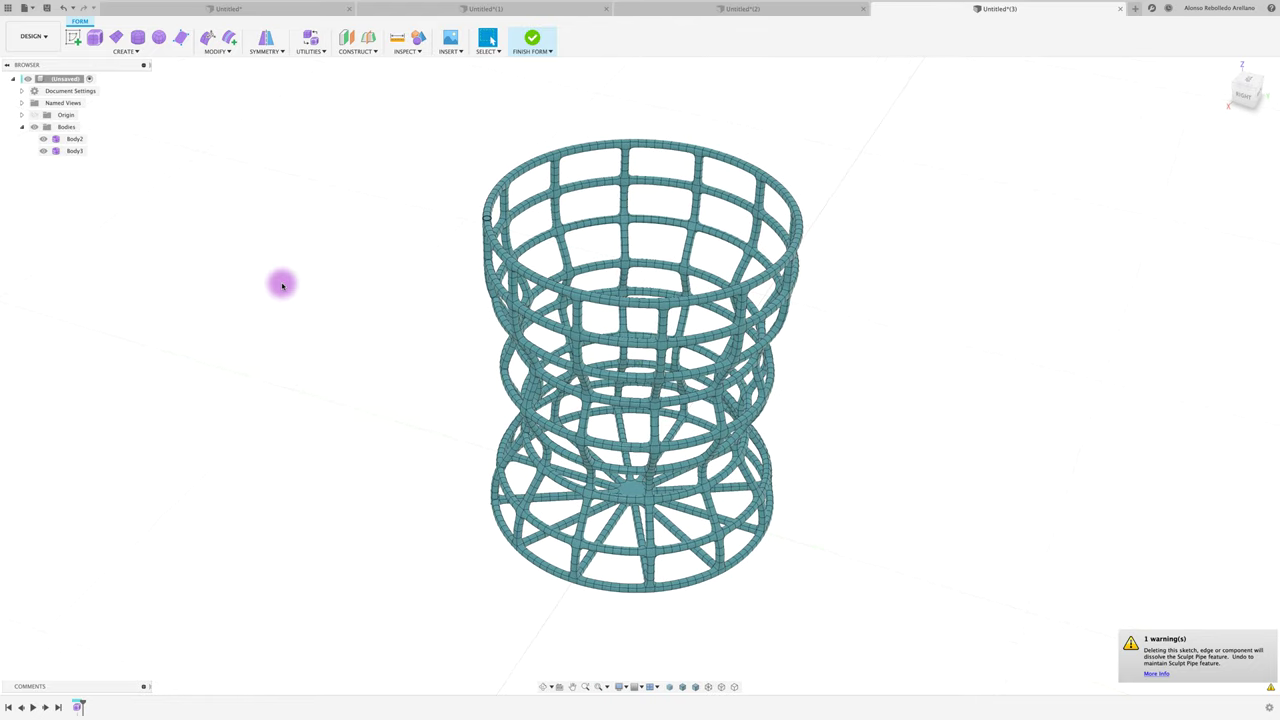
pyautogui.keyDown('shift'); pyautogui.scroll(-3, 282, 286); pyautogui.keyUp('shift')
pyautogui.keyDown('shift'); pyautogui.scroll(-3, 282, 286); pyautogui.keyUp('shift')
pyautogui.click(615, 362)
pyautogui.keyDown('shift'); pyautogui.scroll(3, 555, 335); pyautogui.keyUp('shift')
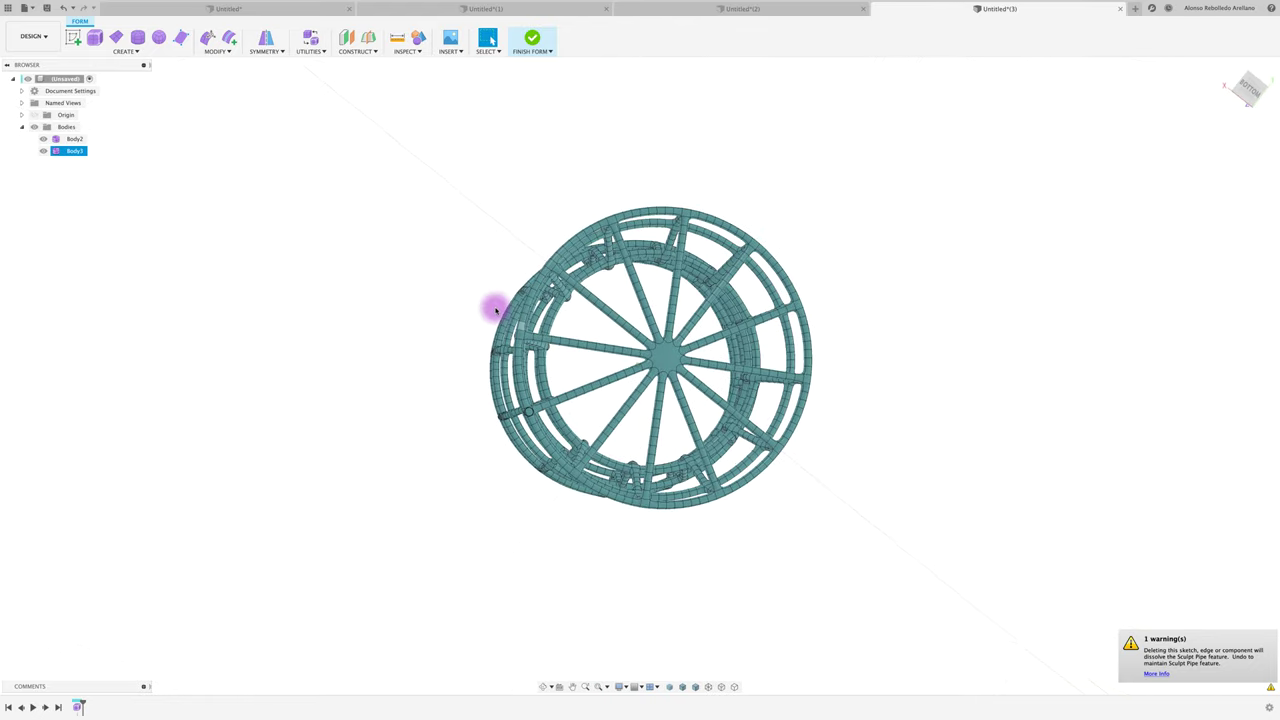
pyautogui.keyDown('shift'); pyautogui.scroll(3, 470, 260); pyautogui.keyUp('shift')
pyautogui.keyDown('shift'); pyautogui.scroll(2, 451, 223); pyautogui.keyUp('shift')
pyautogui.keyDown('shift'); pyautogui.scroll(2, 453, 226); pyautogui.keyUp('shift')
pyautogui.keyDown('shift'); pyautogui.scroll(2, 454, 228); pyautogui.keyUp('shift')
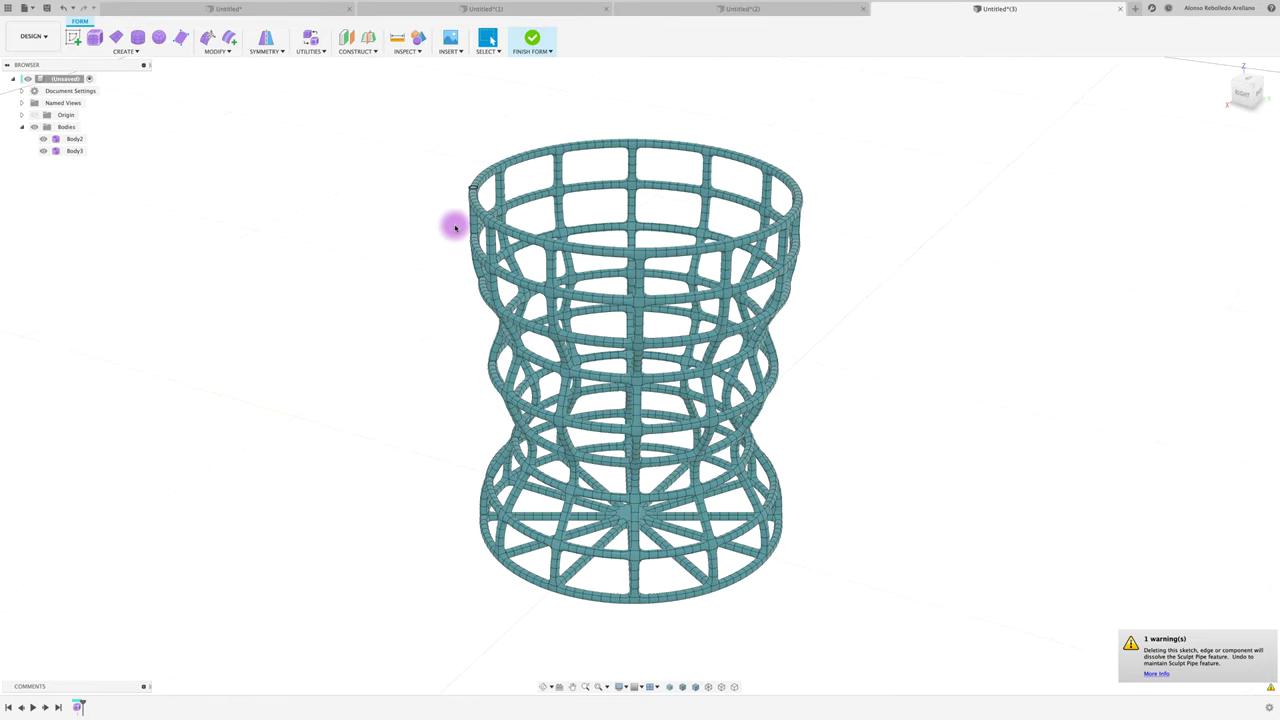
pyautogui.keyDown('shift'); pyautogui.scroll(2, 455, 228); pyautogui.keyUp('shift')
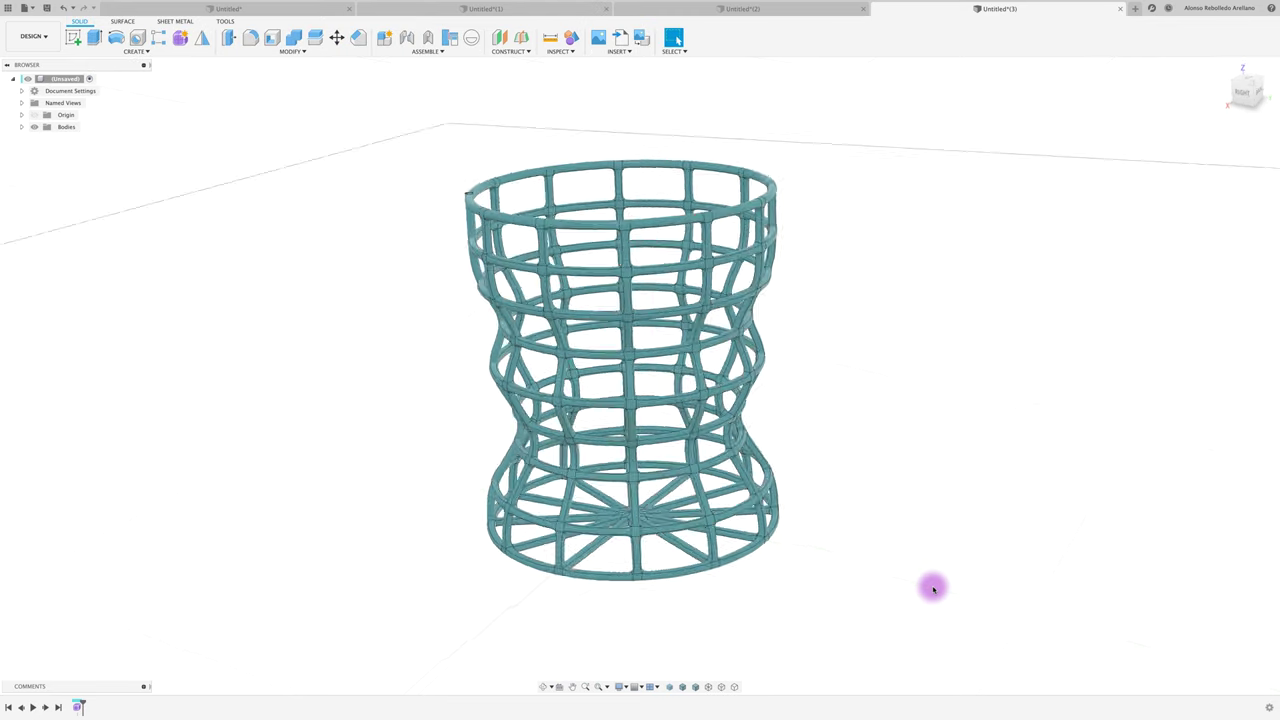
# Step: Orbit to inspect the lattice from below, then return to the home view
pyautogui.keyDown('shift'); pyautogui.moveTo(931, 586); pyautogui.dragTo(840, 608, button='middle'); pyautogui.keyUp('shift')
pyautogui.keyDown('shift'); pyautogui.moveTo(677, 508); pyautogui.dragTo(720, 486, button='middle'); pyautogui.keyUp('shift')
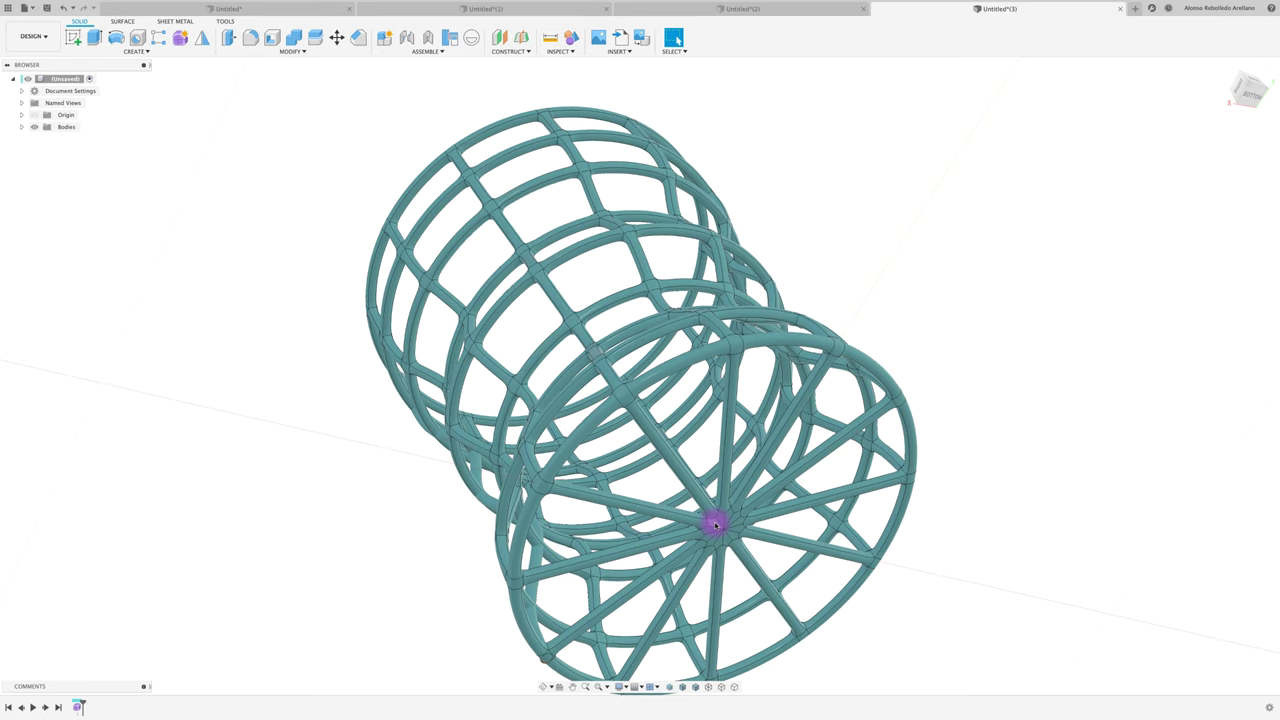
pyautogui.press('F6')
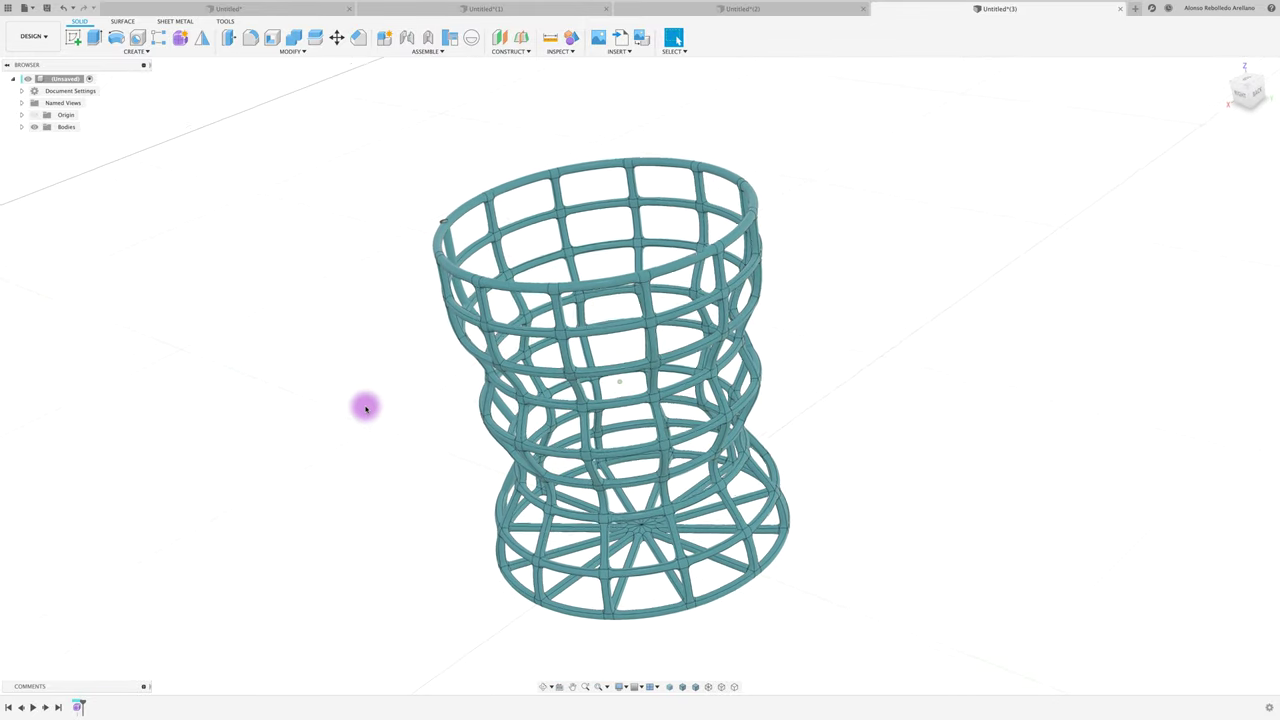